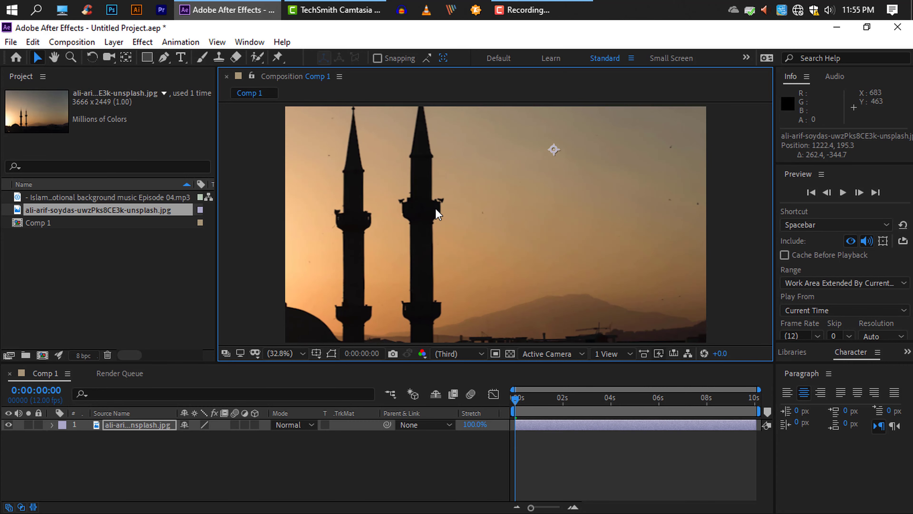
Scale the mosque photo layer down to 89% and move it down and right to about position 1286, 323
key(alt+KP_Subtract)
key(alt+KP_Subtract)
key(alt+KP_Subtract)
key(alt+KP_Subtract)
key(alt+KP_Subtract)
key(alt+KP_Subtract)
key(alt+KP_Subtract)
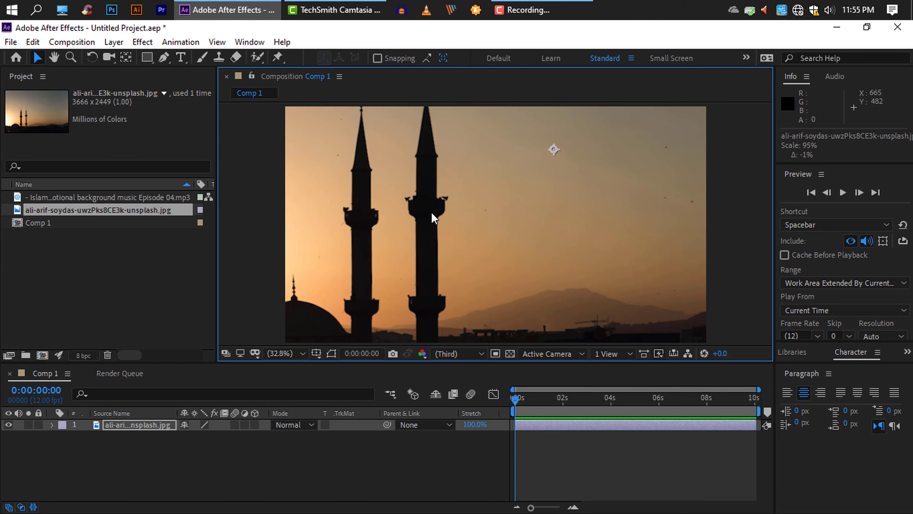
key(alt+KP_Subtract)
key(alt+KP_Subtract)
key(alt+KP_Subtract)
key(alt+KP_Subtract)
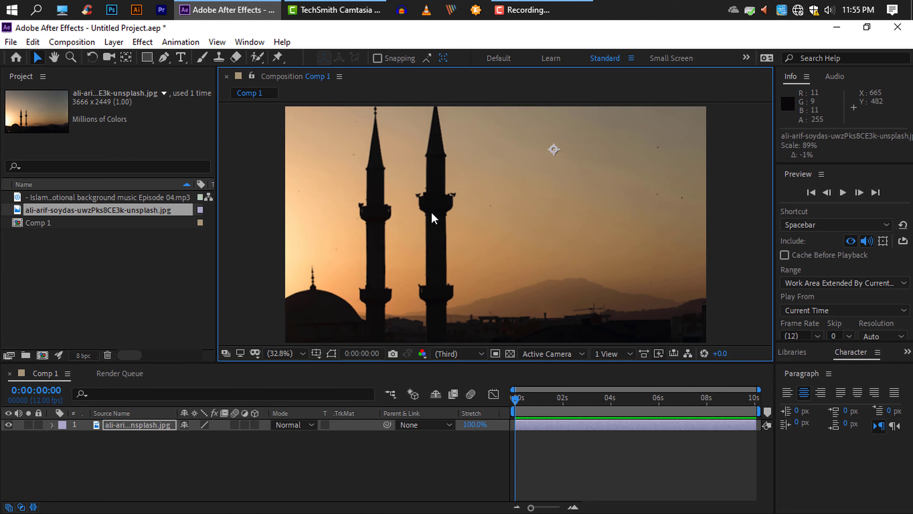
drag(434, 218, 435, 244)
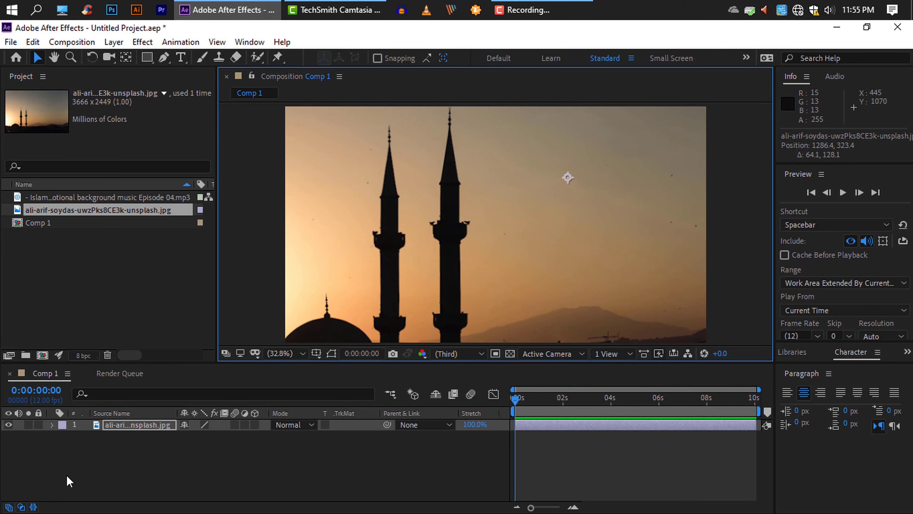
Add a text layer reading "ISLAMIC AKIDA" and scale it proportionally to about 707% so it spans the frame
click(73, 479)
right_click(73, 479)
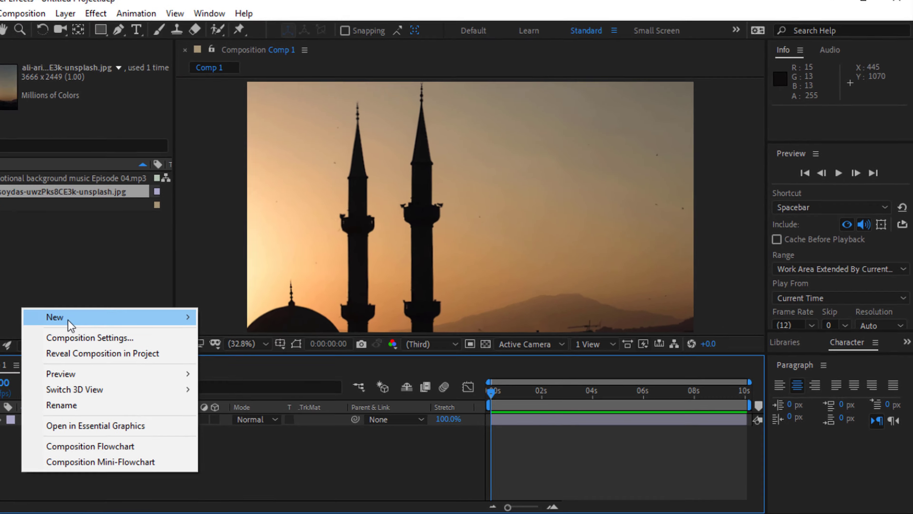
click(220, 332)
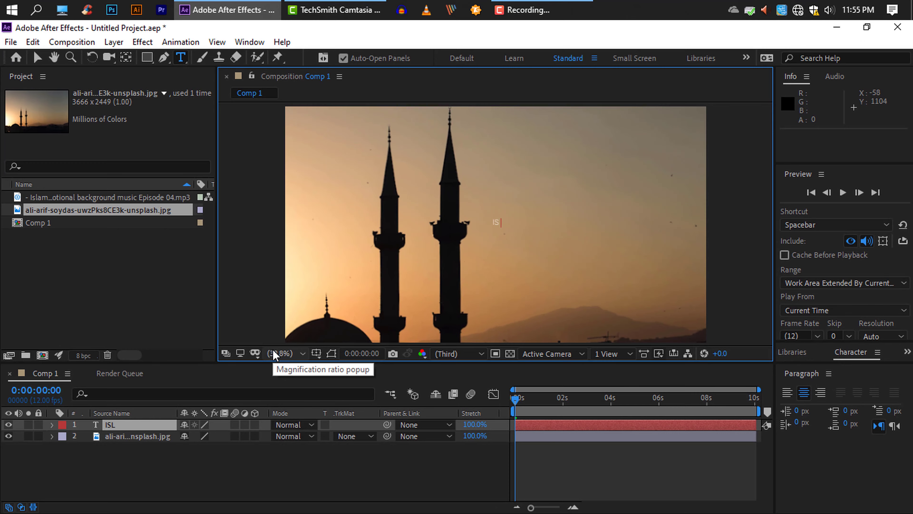
text(ISLAMIC AKIDA)
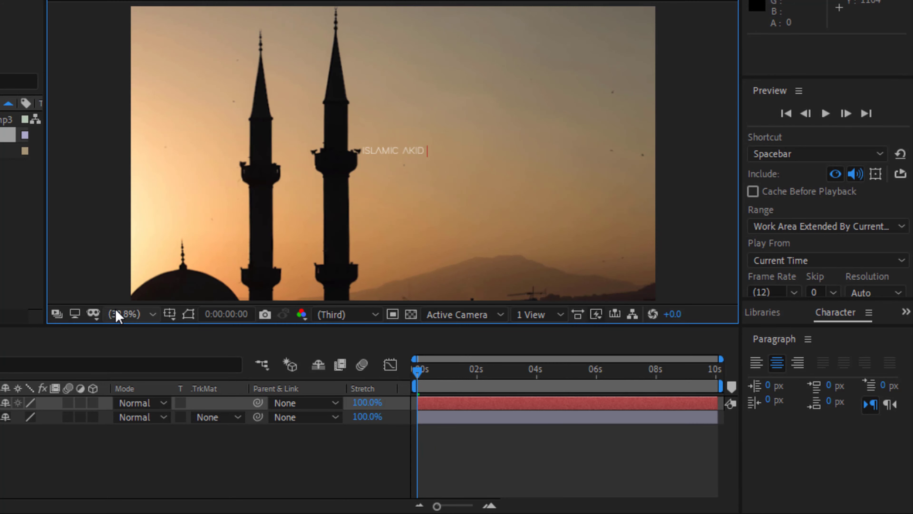
key(ctrl+Return)
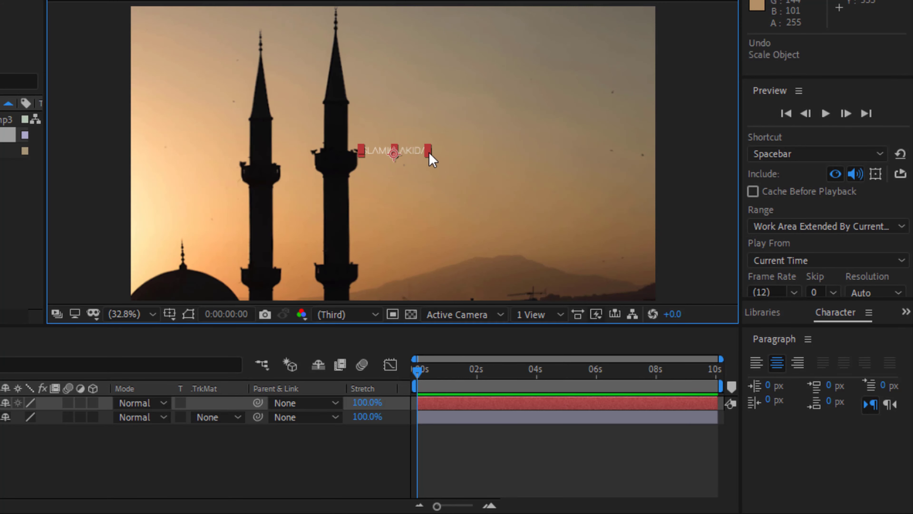
drag(429, 151, 635, 213)
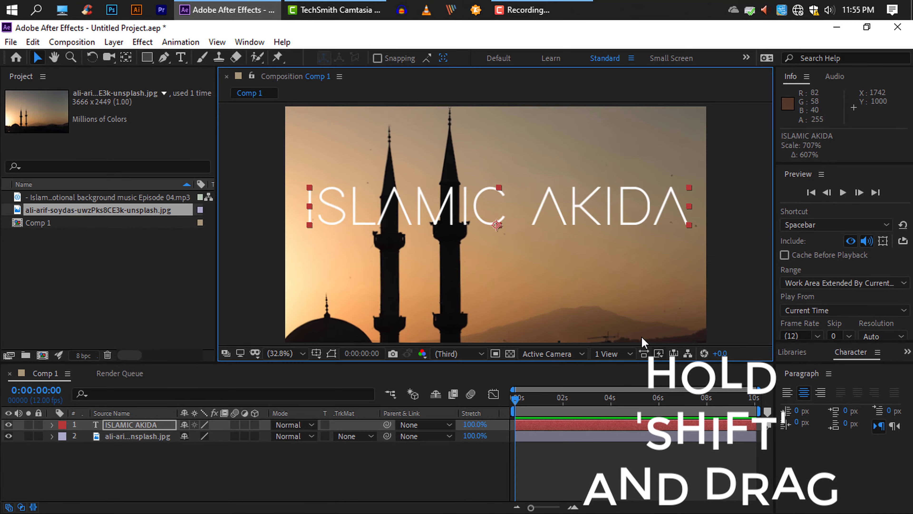
click(166, 480)
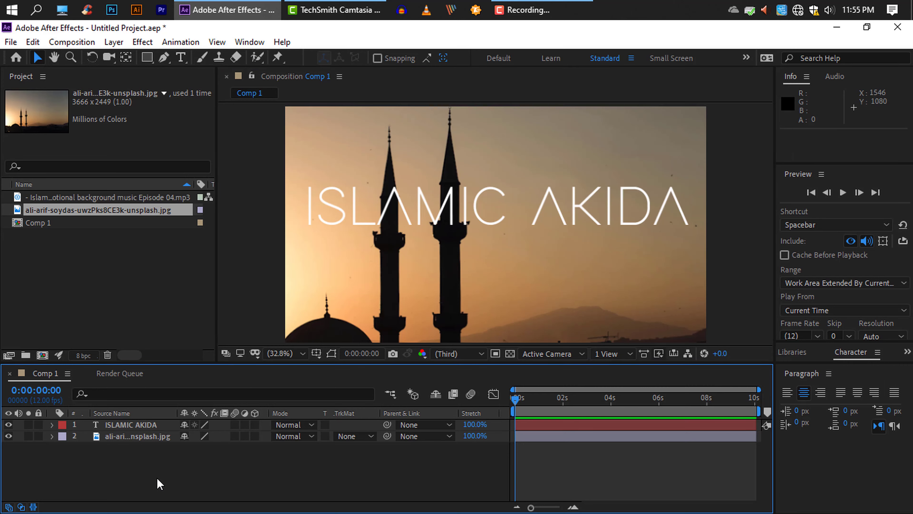
Add a text layer reading "PRESENTS", enlarge it proportionally, and place it beneath the AKIDA part of the title
right_click(159, 480)
mouse_move(204, 333)
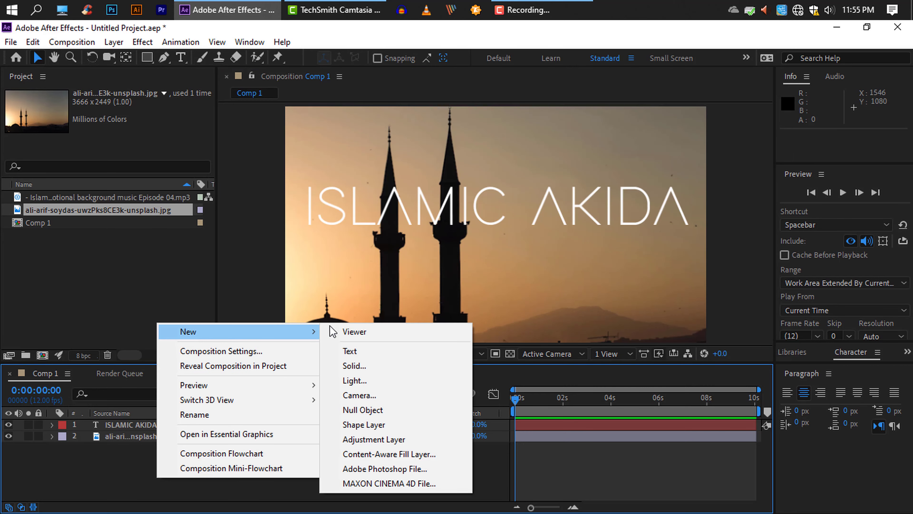
click(349, 351)
text(PRESENTS)
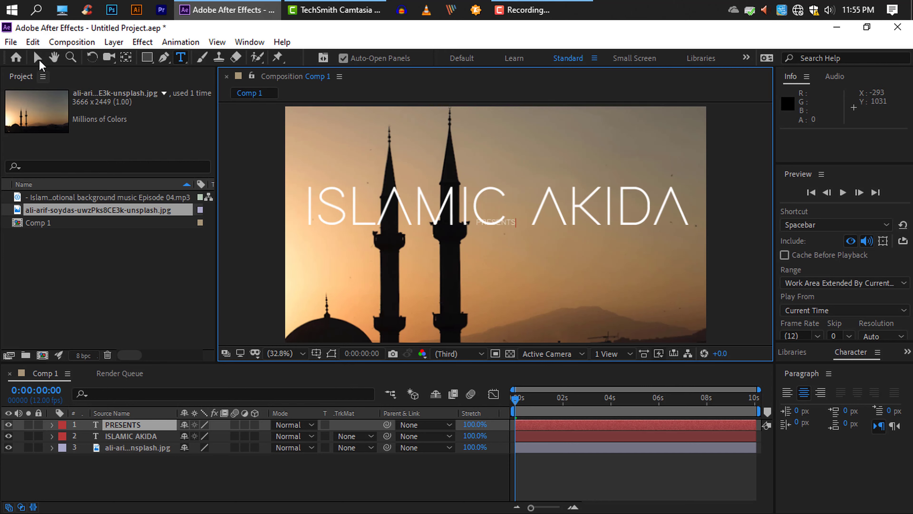
click(39, 60)
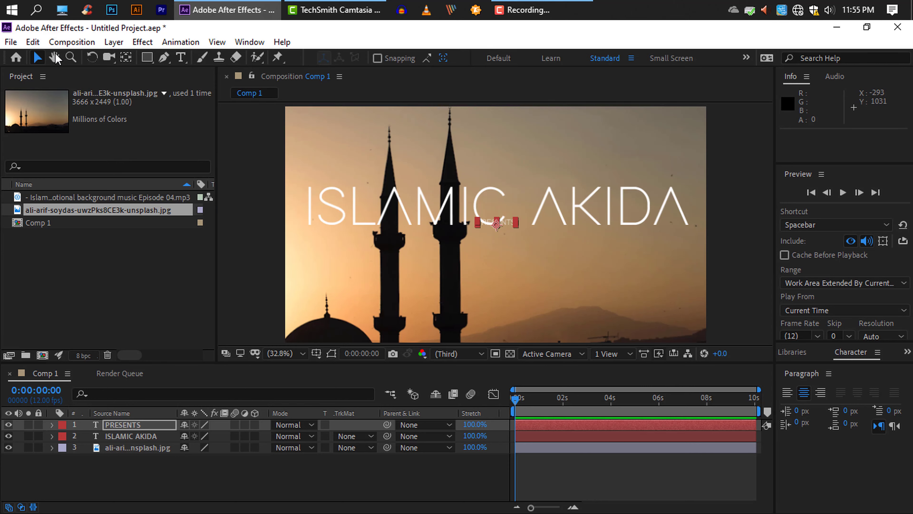
drag(517, 227, 609, 253)
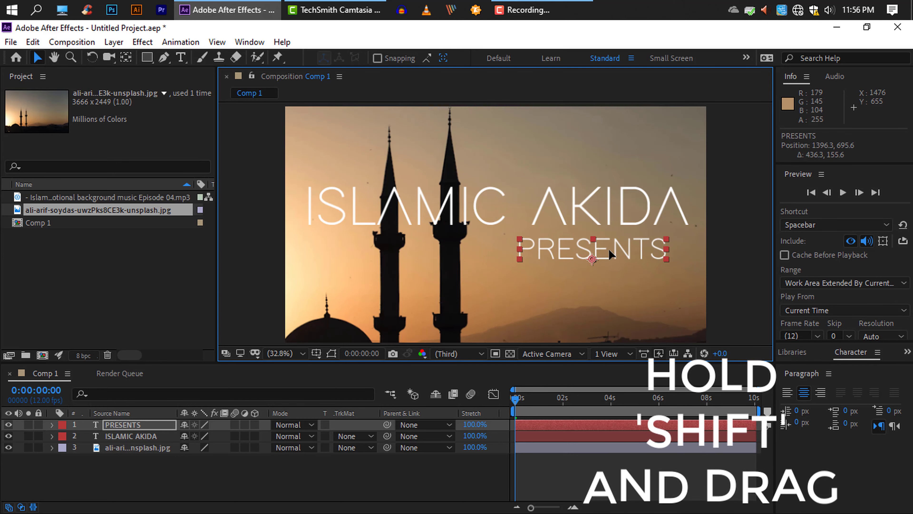
click(279, 466)
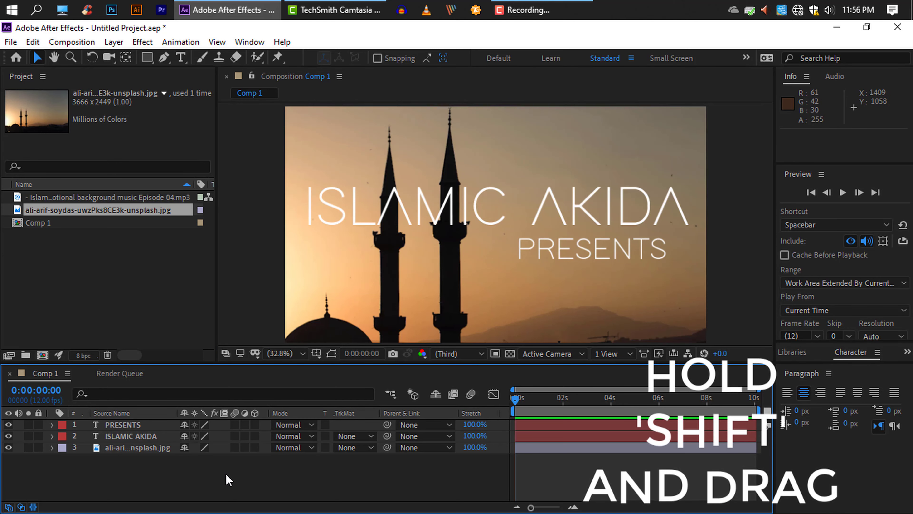
Select the ISLAMIC AKIDA layer, bring up Effects & Presets, and give its list more height
click(157, 436)
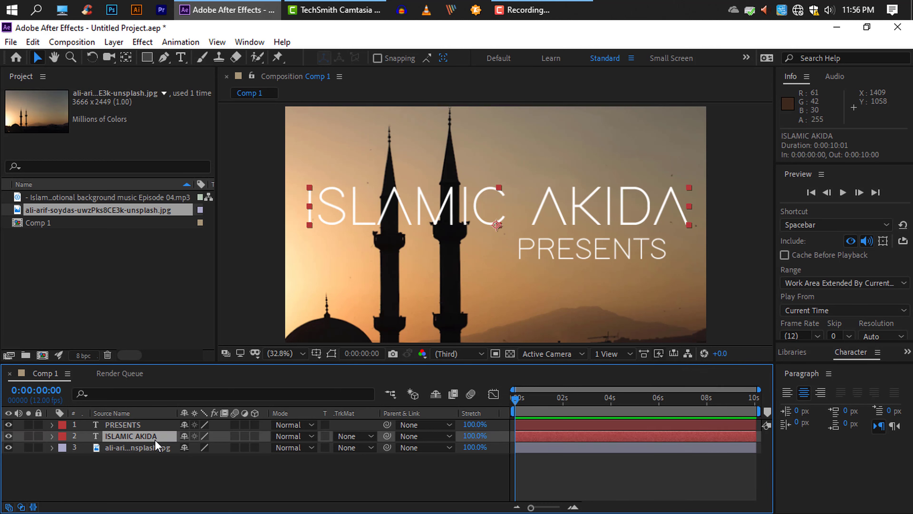
click(163, 500)
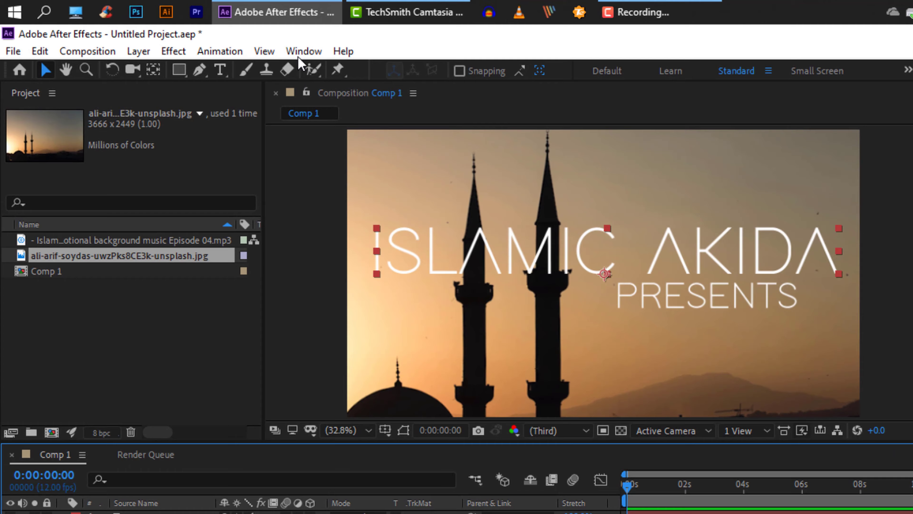
click(303, 52)
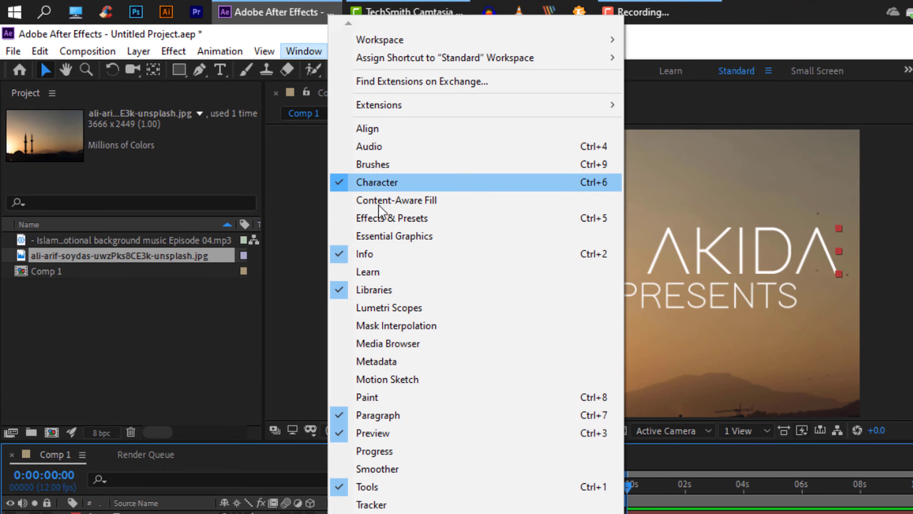
click(387, 215)
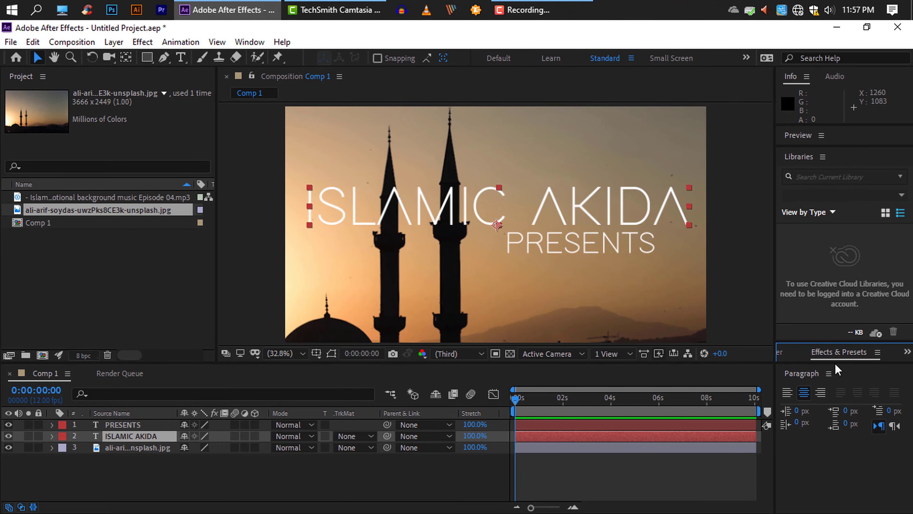
drag(838, 340, 820, 161)
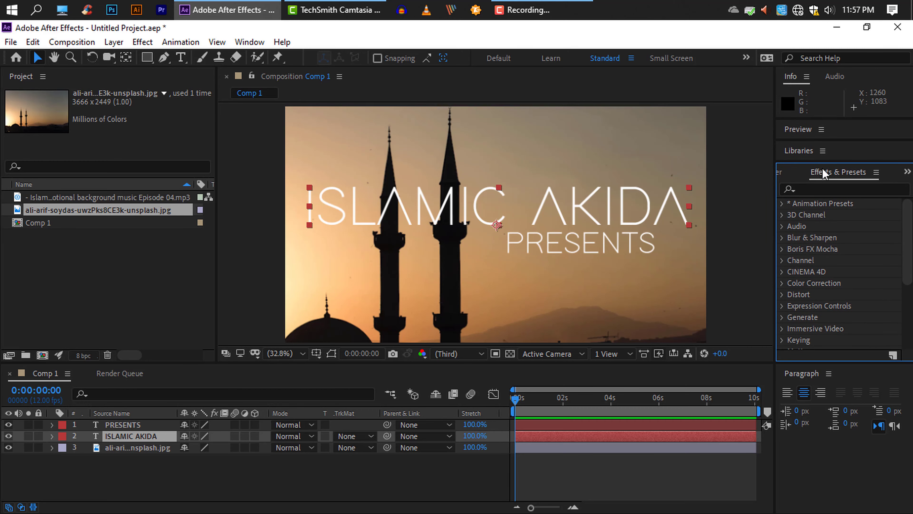
Search the presets for "decr", apply the Decrease Tracking preset to the ISLAMIC AKIDA text, and preview the animation
click(818, 191)
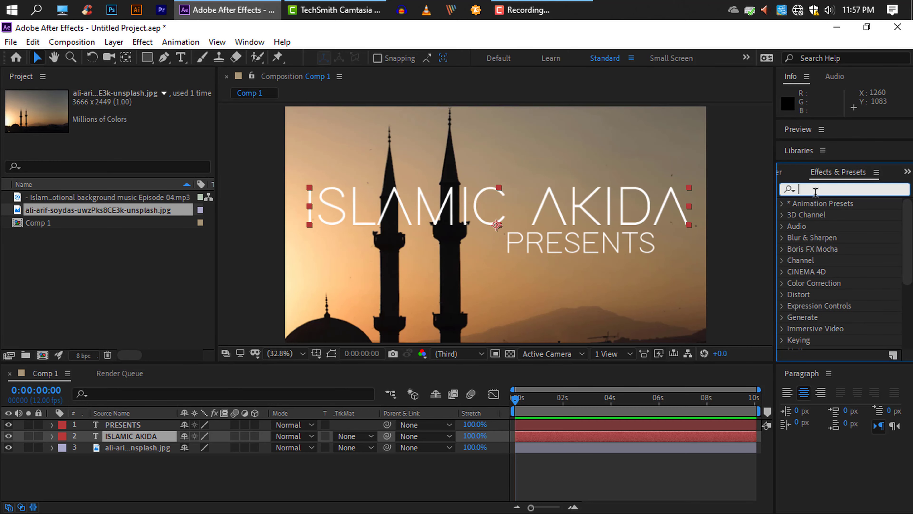
text(dec)
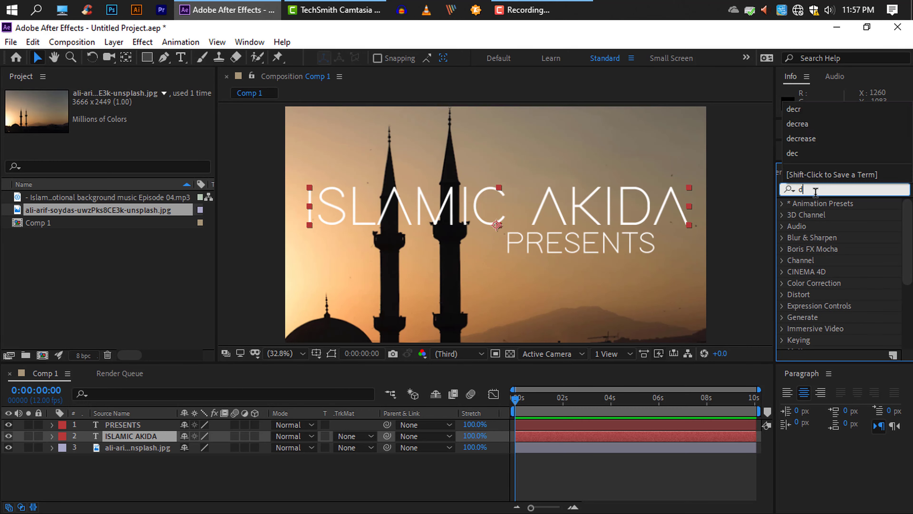
text(r)
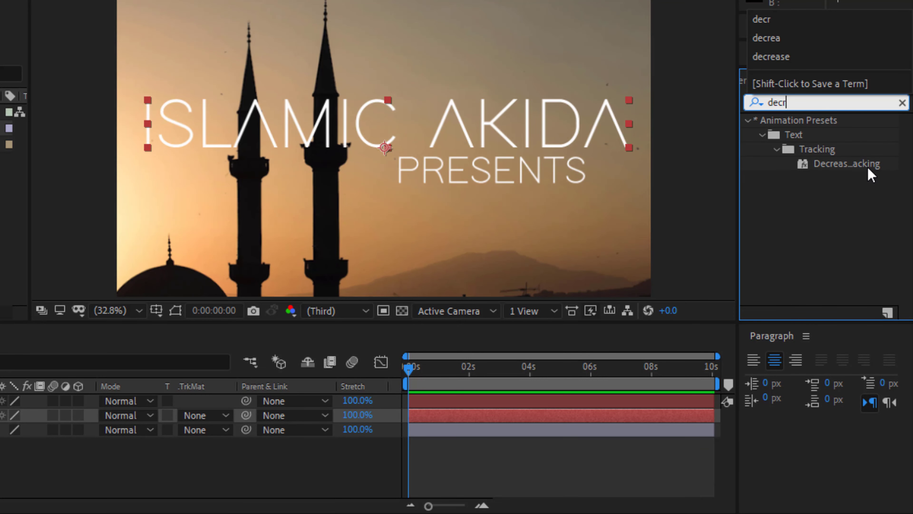
drag(869, 168, 419, 118)
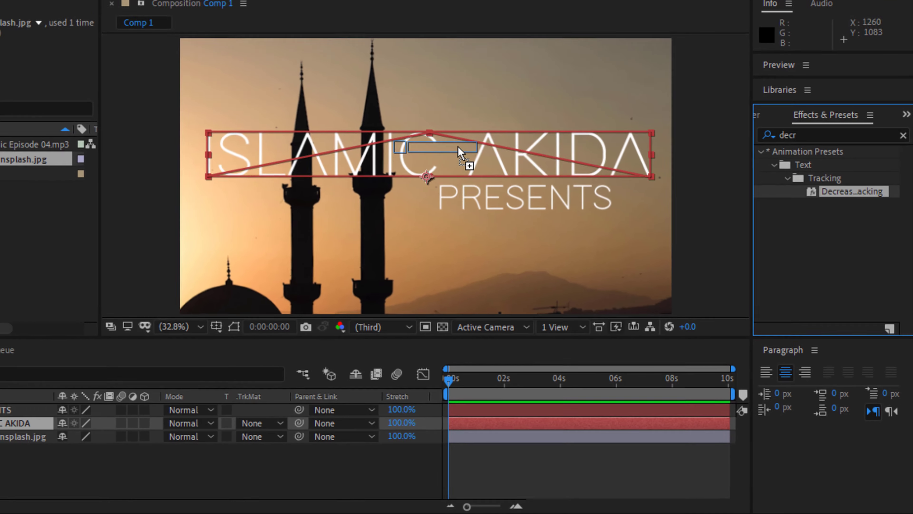
drag(460, 153, 461, 153)
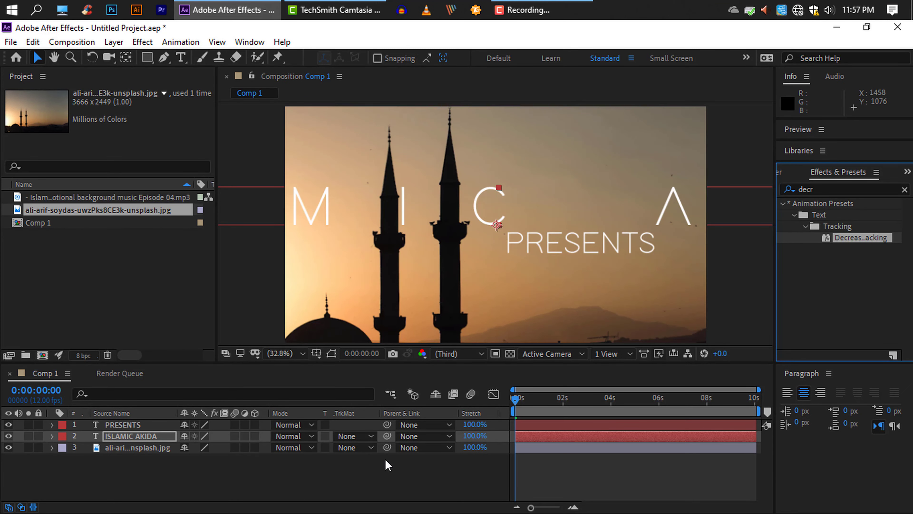
key(space)
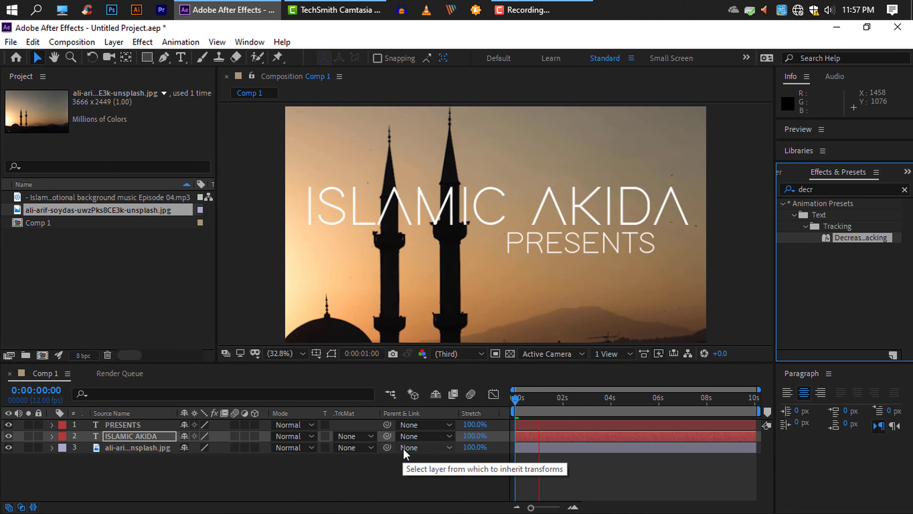
key(space)
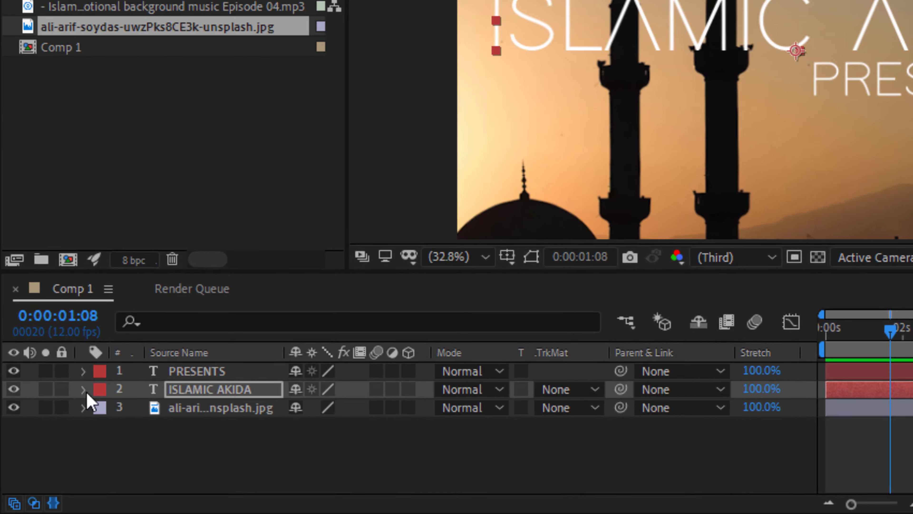
Reveal the title's Tracking Amount keyframes under Animator 1 and move the end keyframe to about 6.5 seconds
click(85, 391)
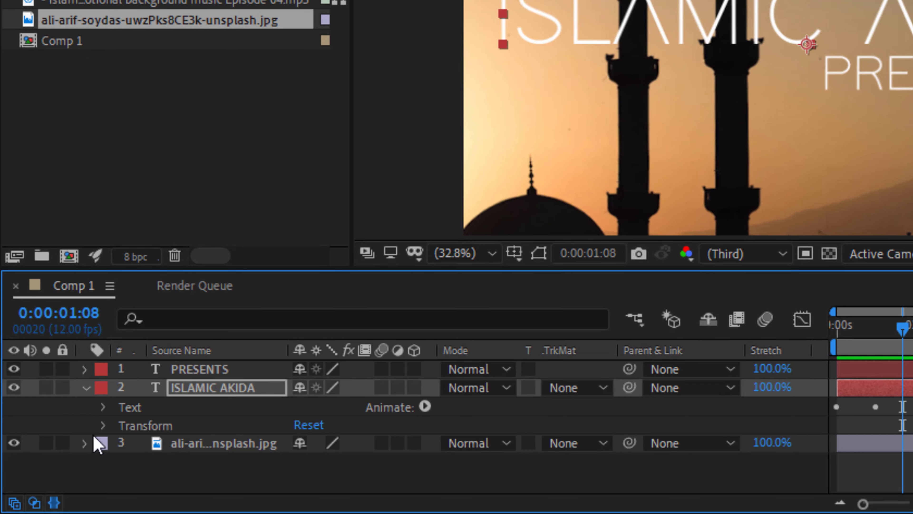
click(103, 407)
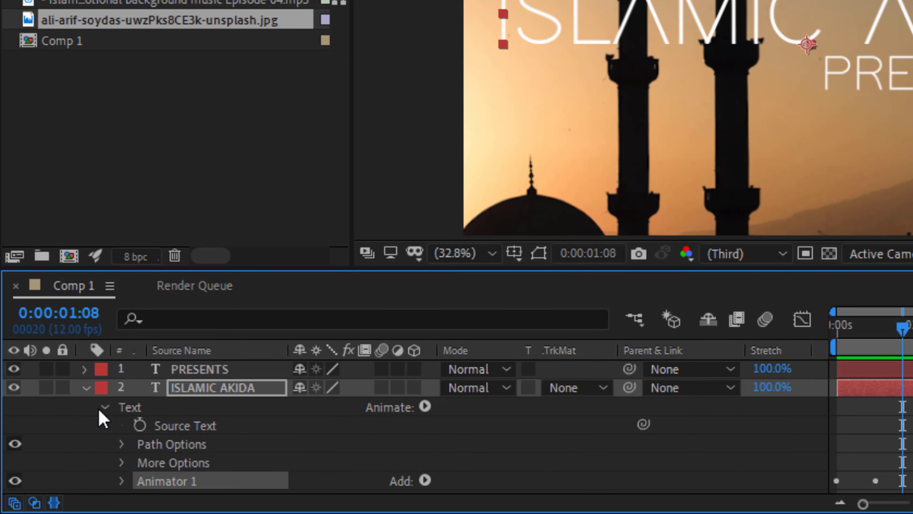
scroll(194, 481, down, 1)
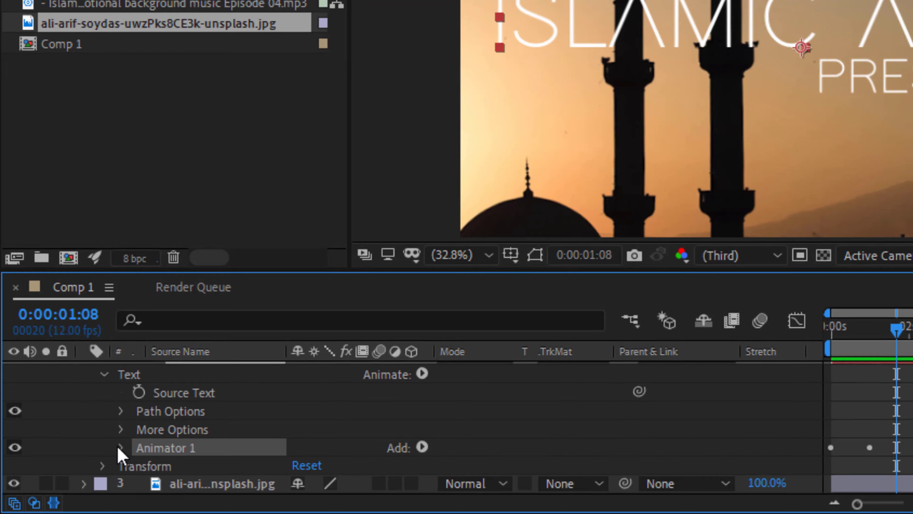
click(121, 446)
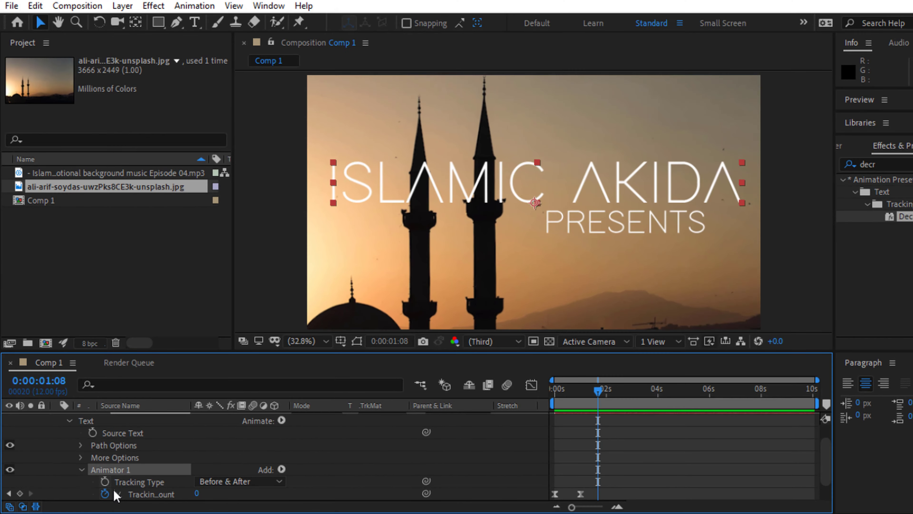
scroll(136, 493, down, 1)
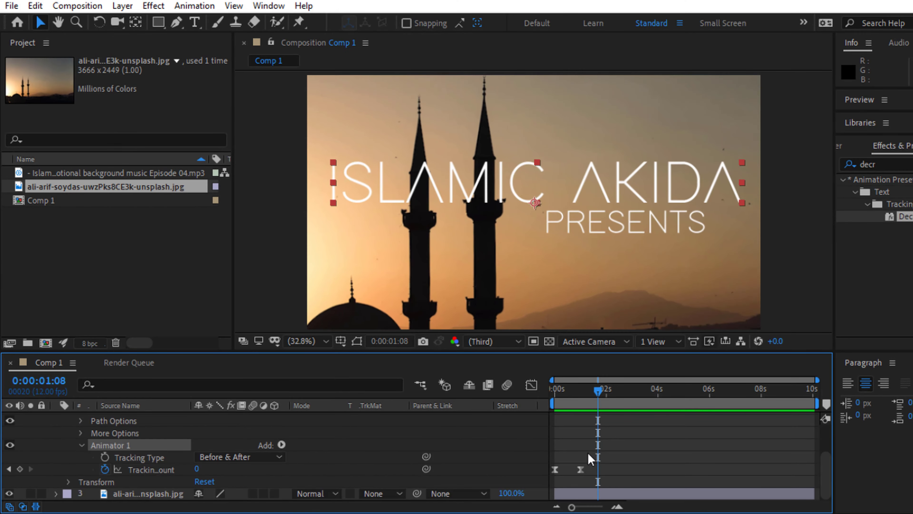
double_click(580, 470)
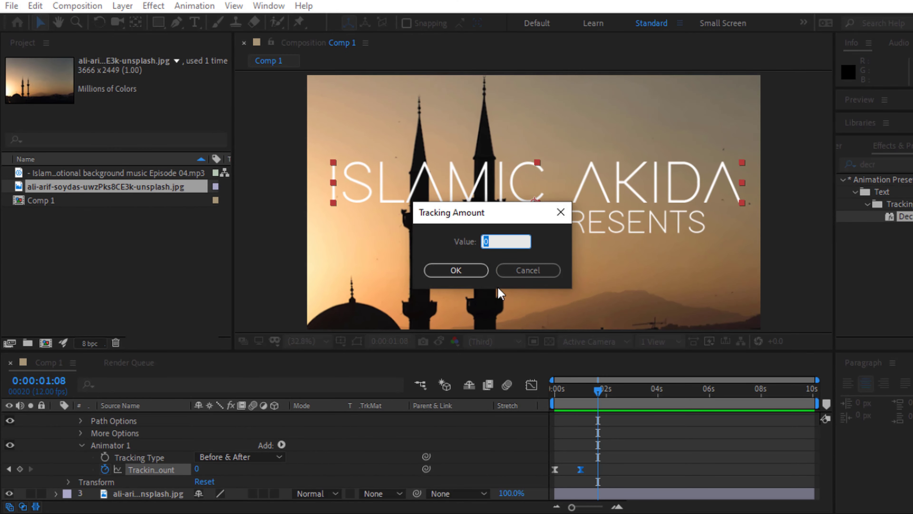
click(525, 271)
drag(580, 470, 551, 485)
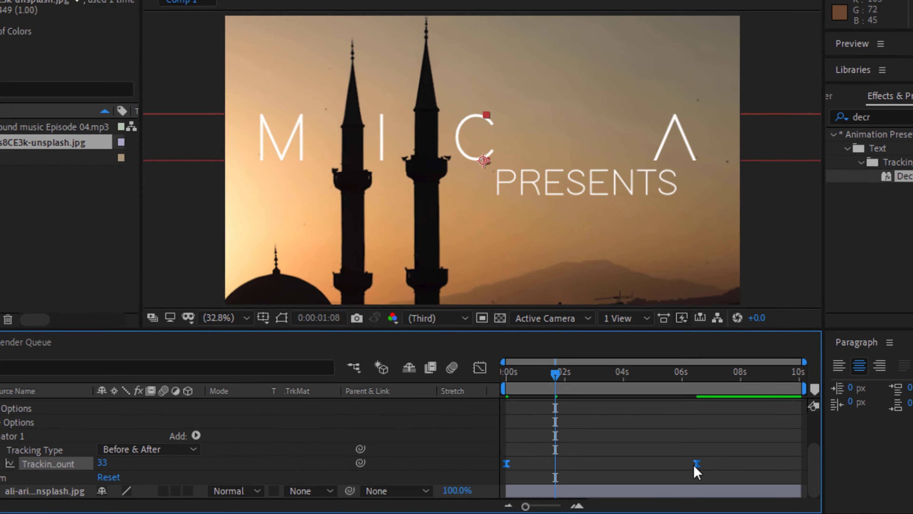
Apply Easy Ease to the two Tracking Amount keyframes of the ISLAMIC AKIDA text
right_click(722, 469)
mouse_move(745, 462)
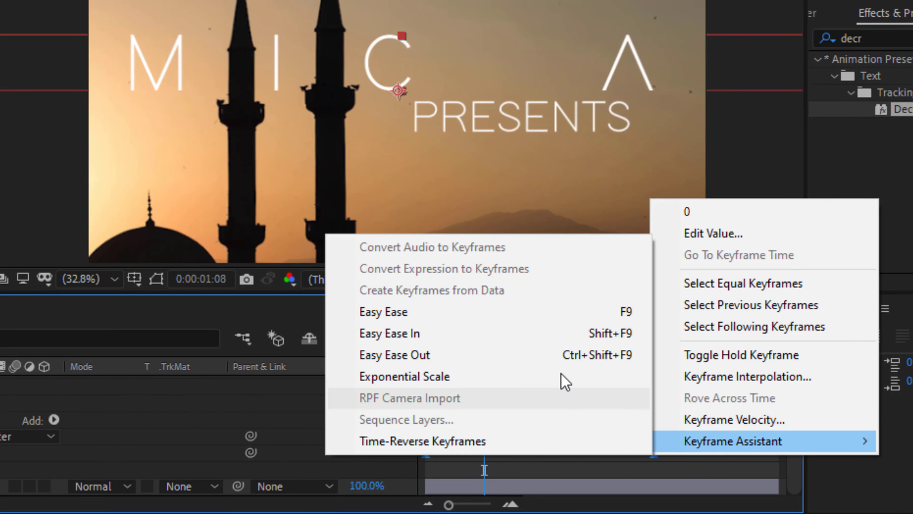
click(518, 312)
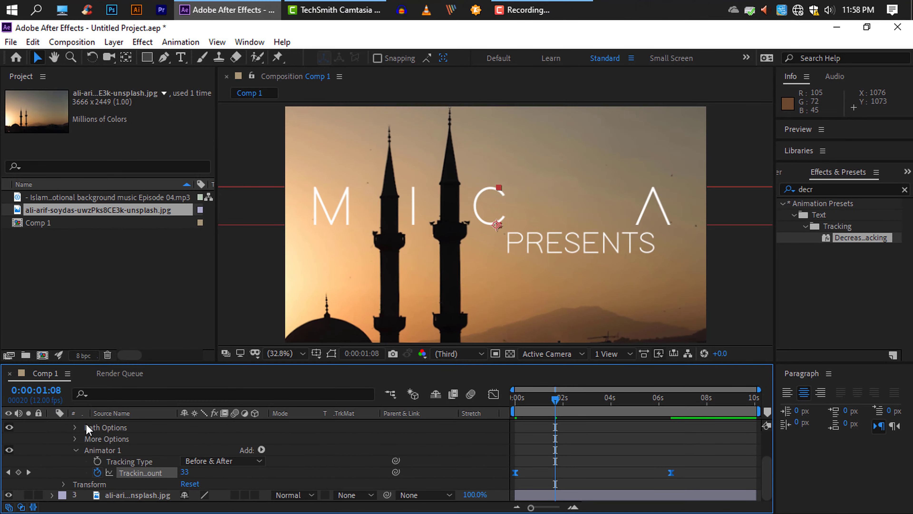
Collapse the ISLAMIC AKIDA layer's properties and preview the eased tracking animation from the start of the composition
scroll(86, 428, up, 3)
click(52, 436)
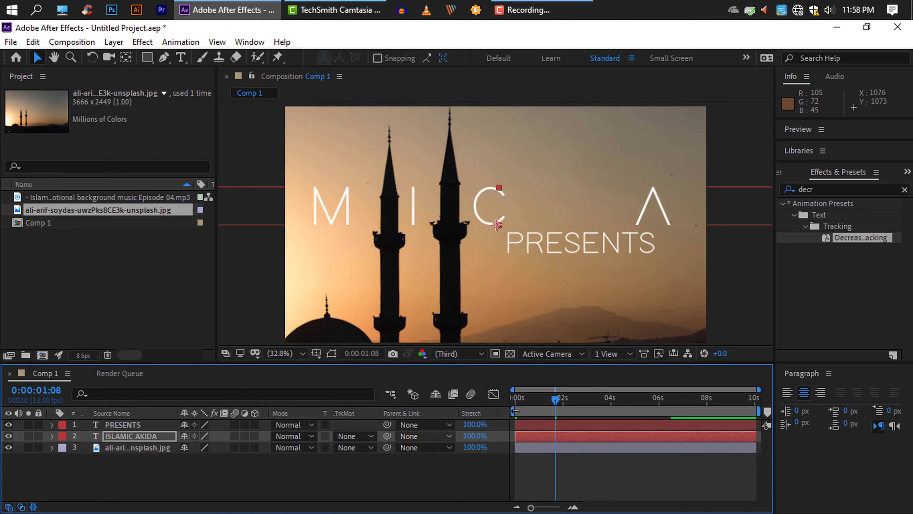
drag(556, 400, 515, 399)
key(space)
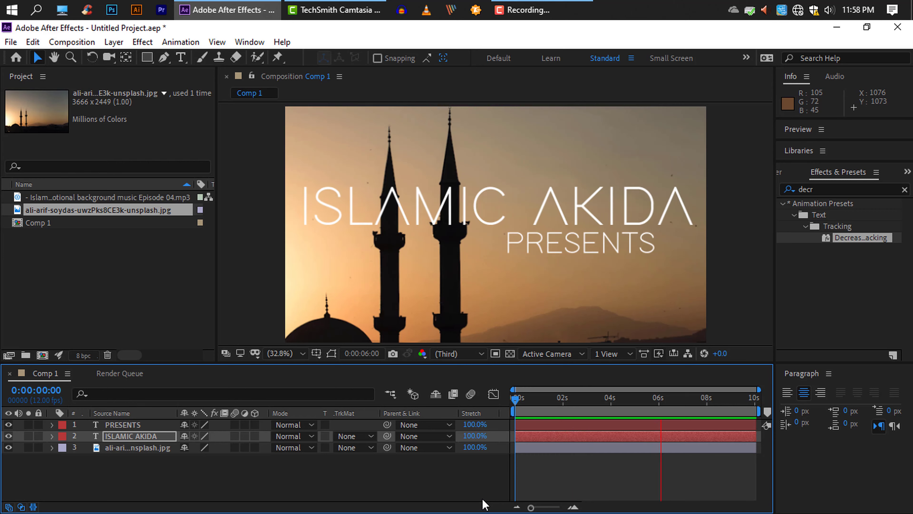
key(space)
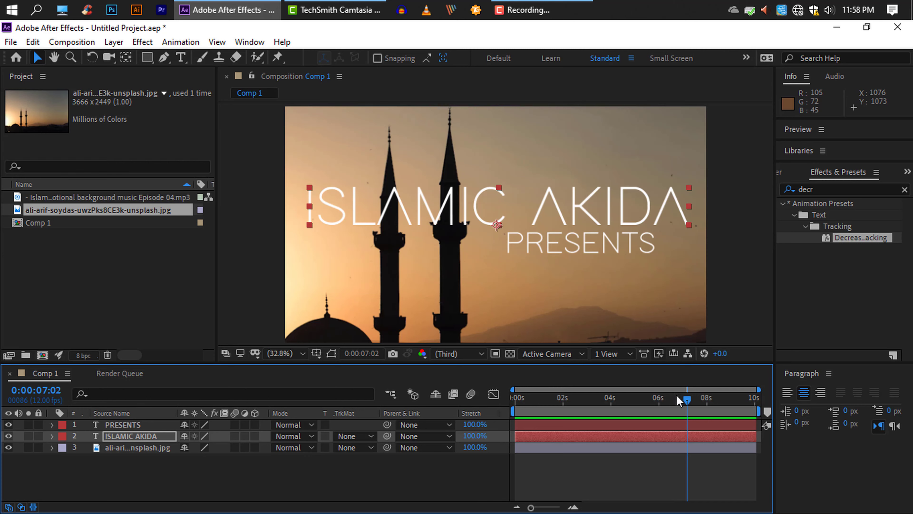
Keyframe the ISLAMIC AKIDA layer's opacity from 0% at 0:00:00:00 to 100% at 0:00:04:01
drag(687, 403, 515, 430)
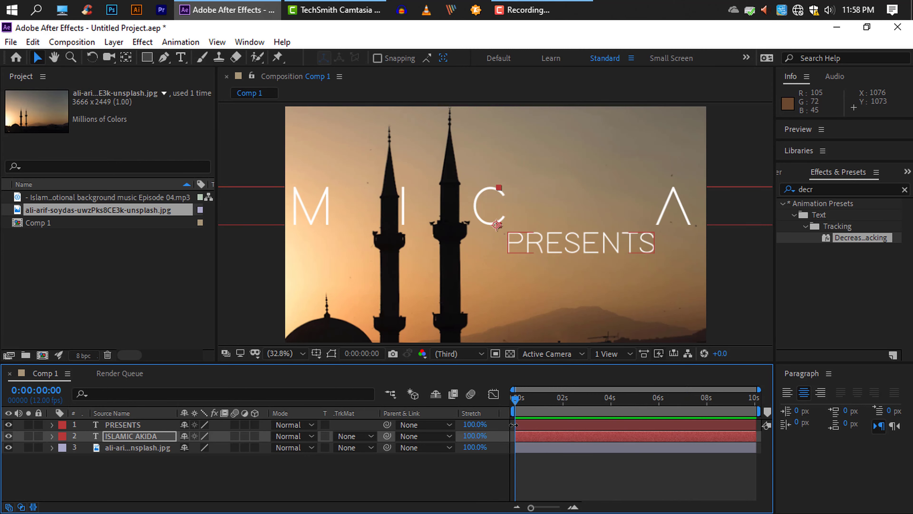
click(108, 437)
click(52, 435)
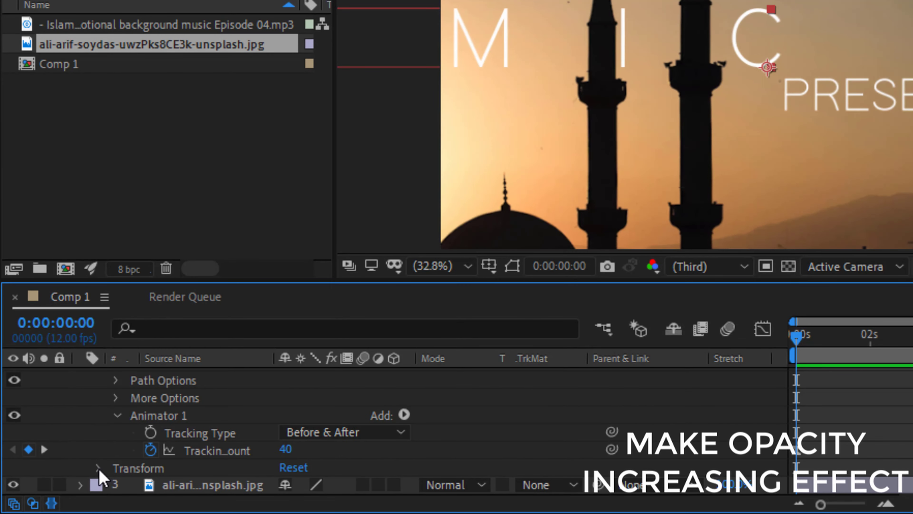
click(97, 468)
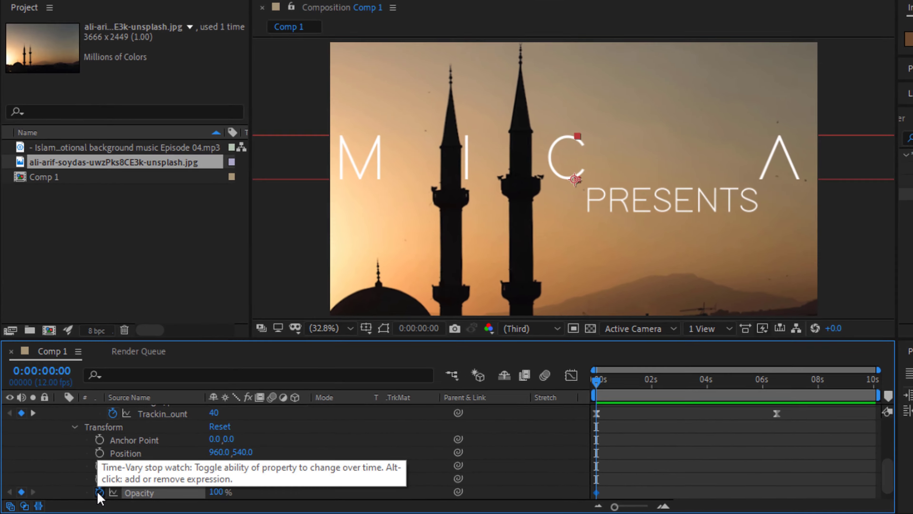
click(132, 486)
drag(208, 497, 123, 498)
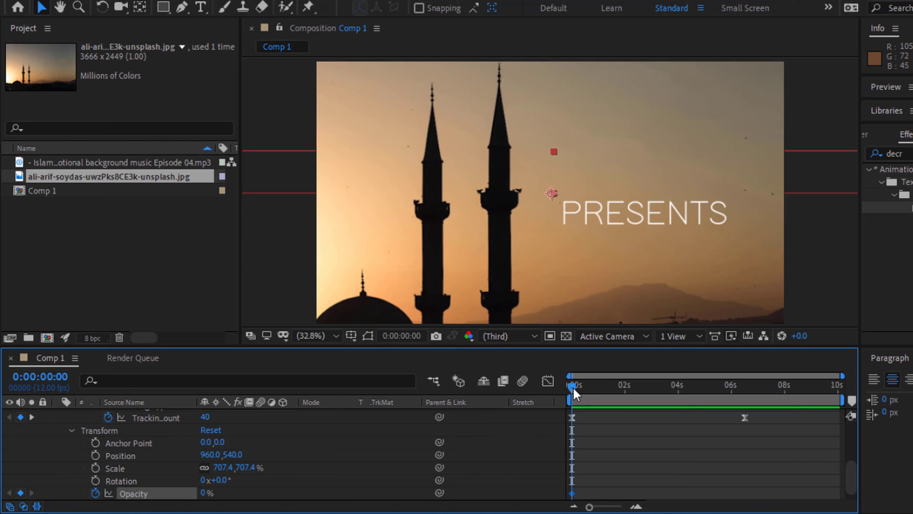
drag(575, 394, 682, 406)
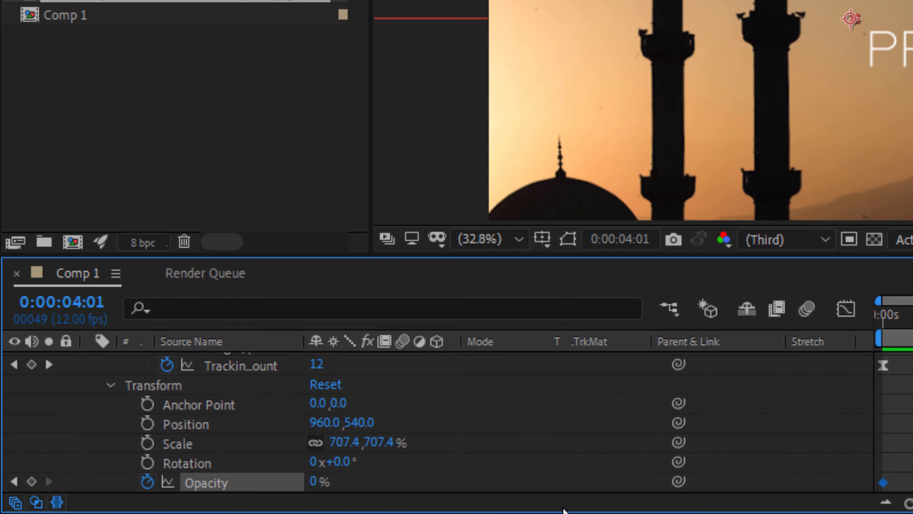
drag(314, 482, 809, 482)
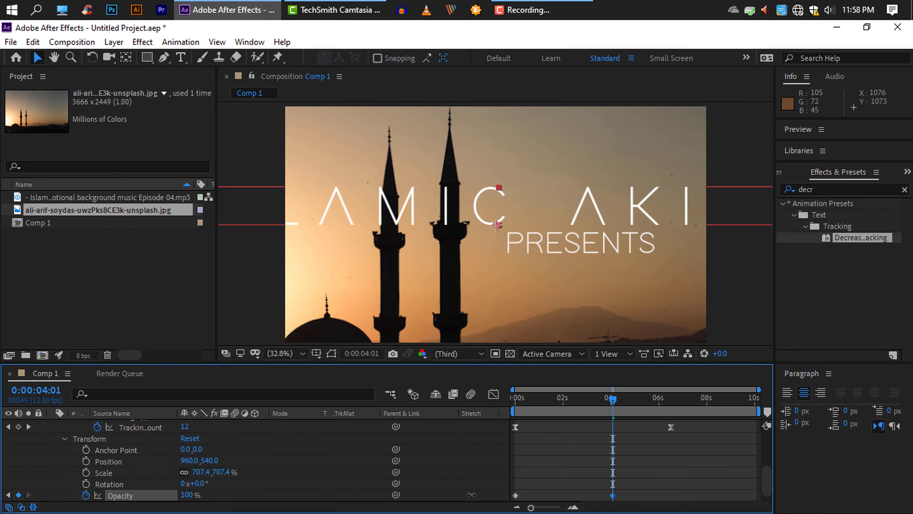
Apply Easy Ease to both Opacity keyframes of the ISLAMIC AKIDA layer
scroll(660, 501, down, 1)
drag(646, 490, 510, 496)
right_click(517, 489)
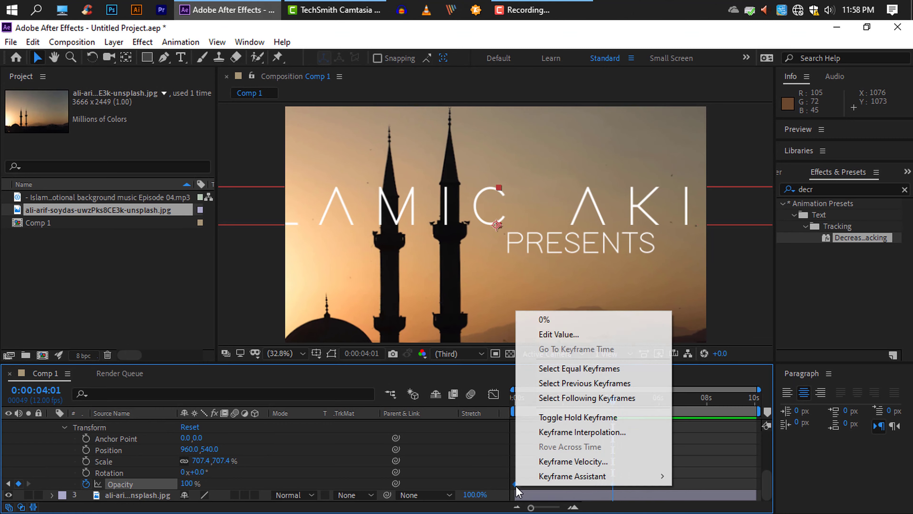
mouse_move(659, 476)
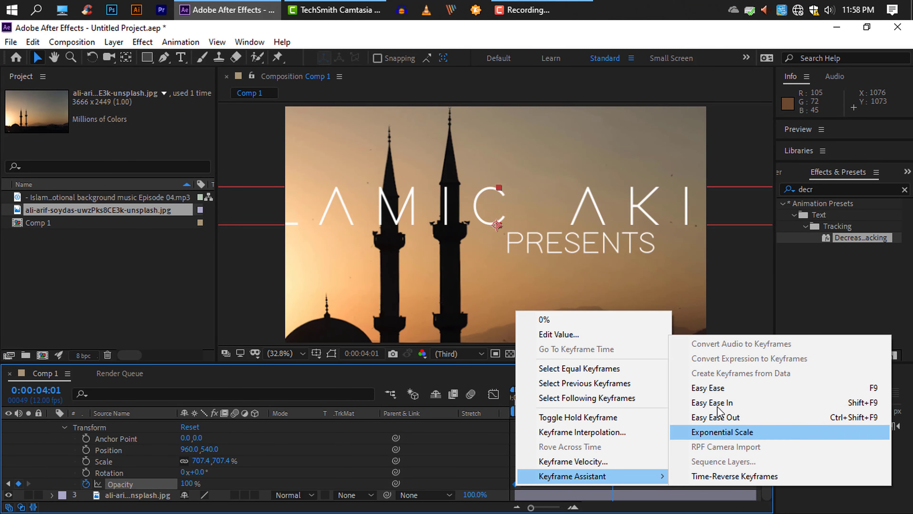
click(708, 388)
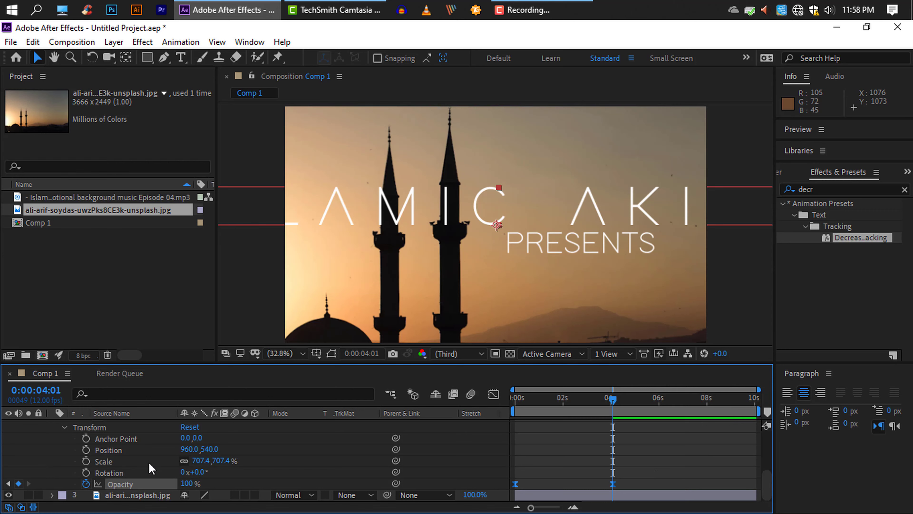
Preview the ISLAMIC AKIDA fade-in from the start and stop with the current time at 0:00:06:11
scroll(140, 466, up, 10)
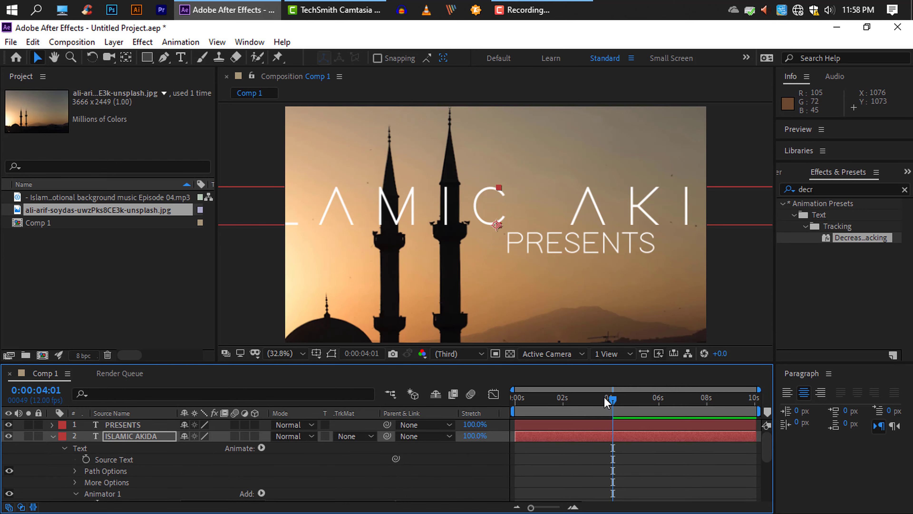
key(Home)
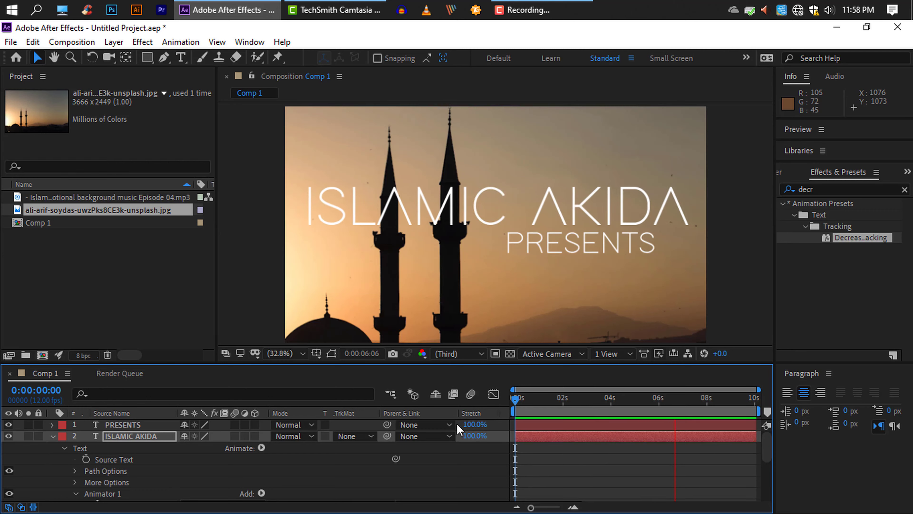
click(680, 400)
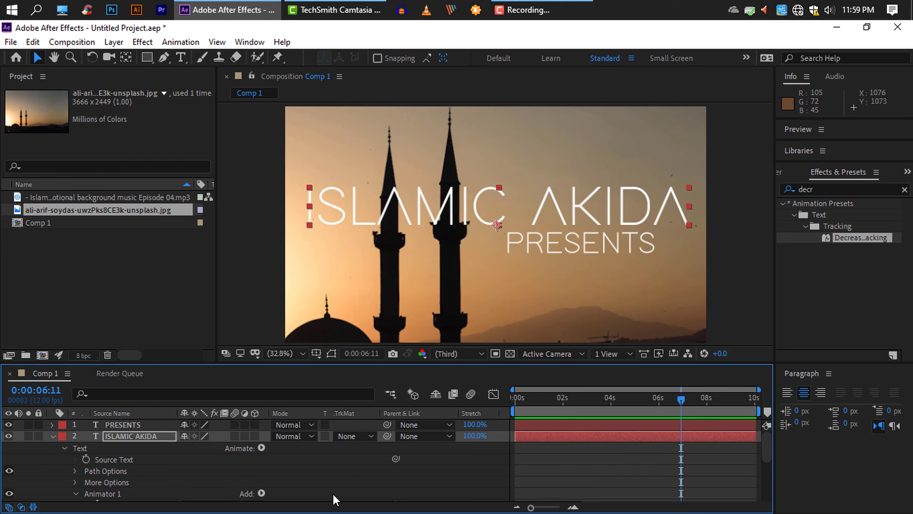
Collapse the ISLAMIC AKIDA layer and keyframe the PRESENTS layer's opacity from 0% at 0:00:02:11 to 100% at 0:00:04:10
click(54, 437)
click(123, 424)
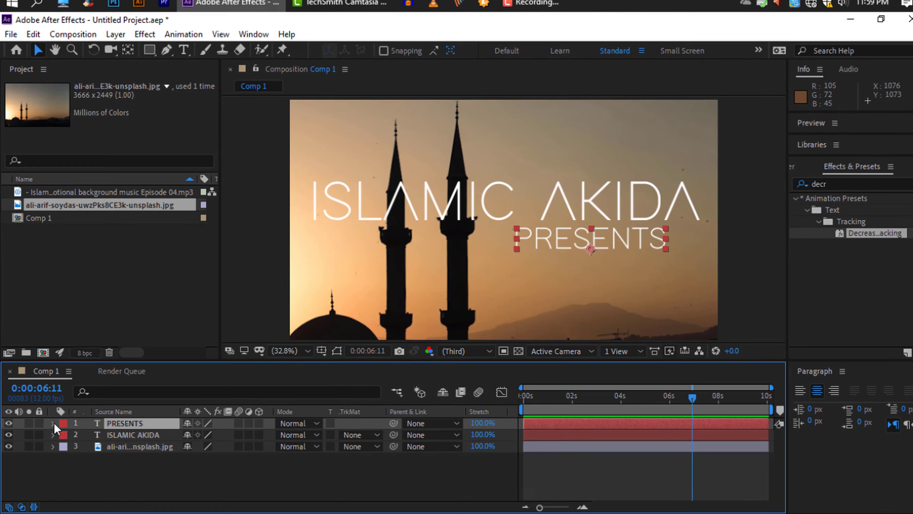
click(53, 424)
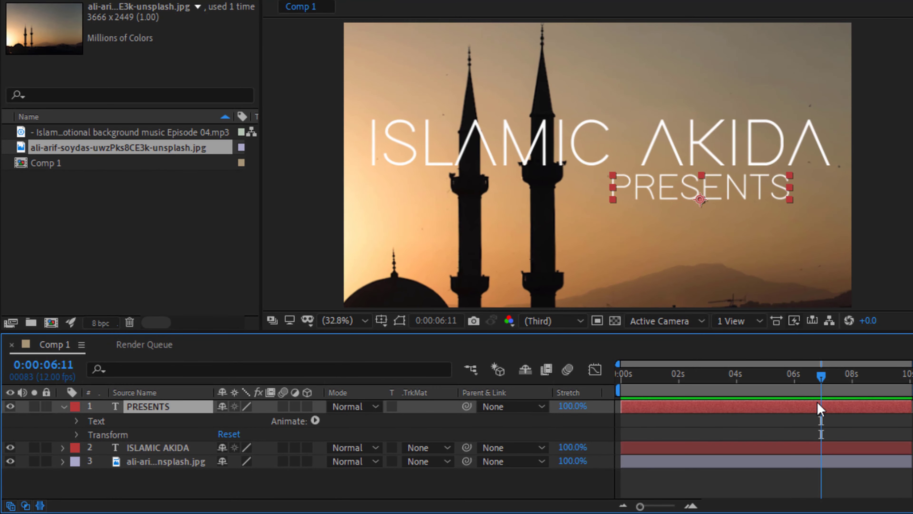
drag(822, 378, 672, 402)
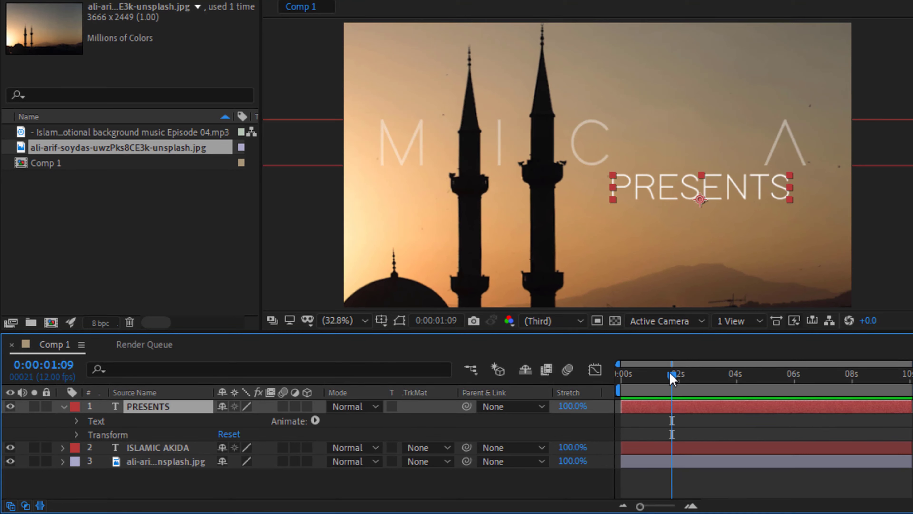
drag(671, 383, 704, 383)
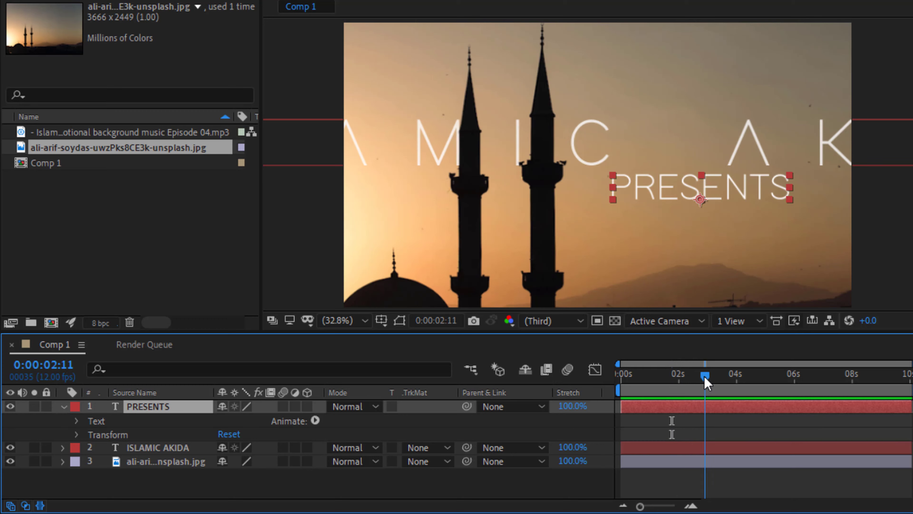
click(76, 434)
scroll(107, 482, down, 2)
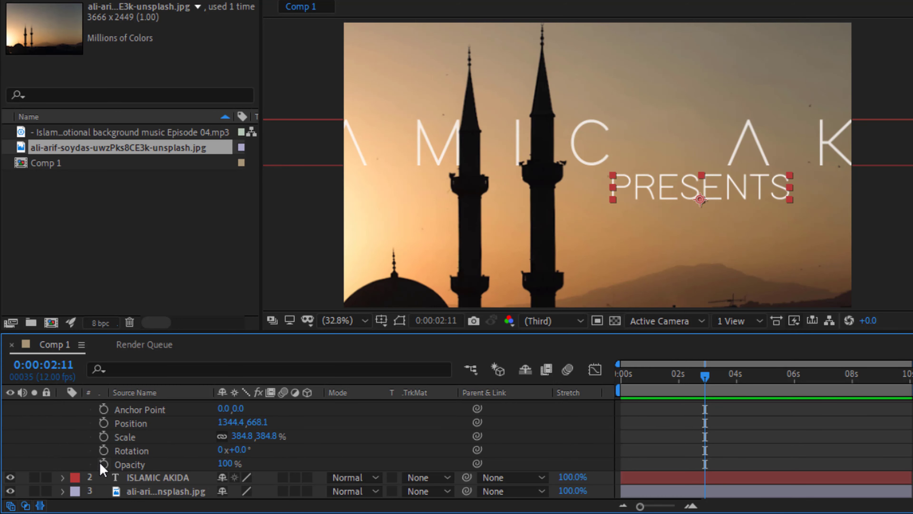
click(103, 464)
drag(229, 470, 130, 466)
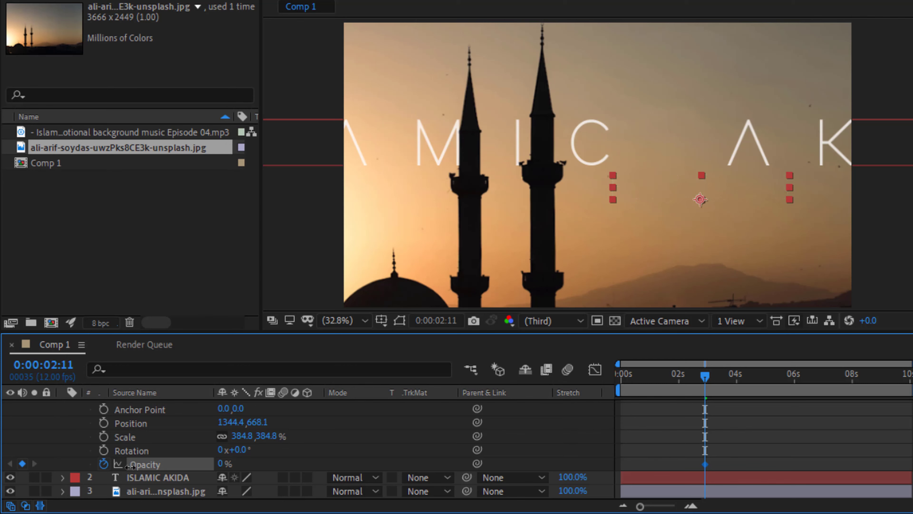
drag(717, 378, 765, 382)
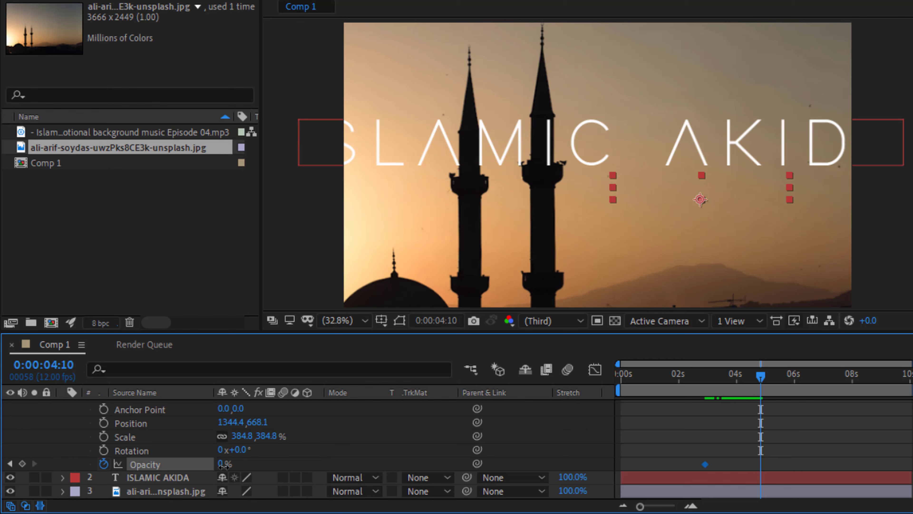
drag(223, 466, 393, 475)
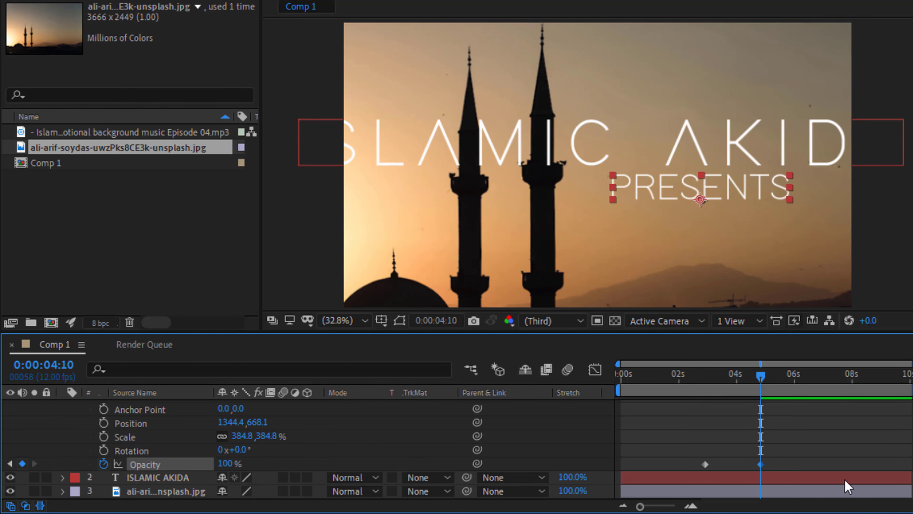
Apply Easy Ease to both Opacity keyframes of the PRESENTS layer
drag(776, 461, 693, 472)
right_click(702, 467)
mouse_move(724, 454)
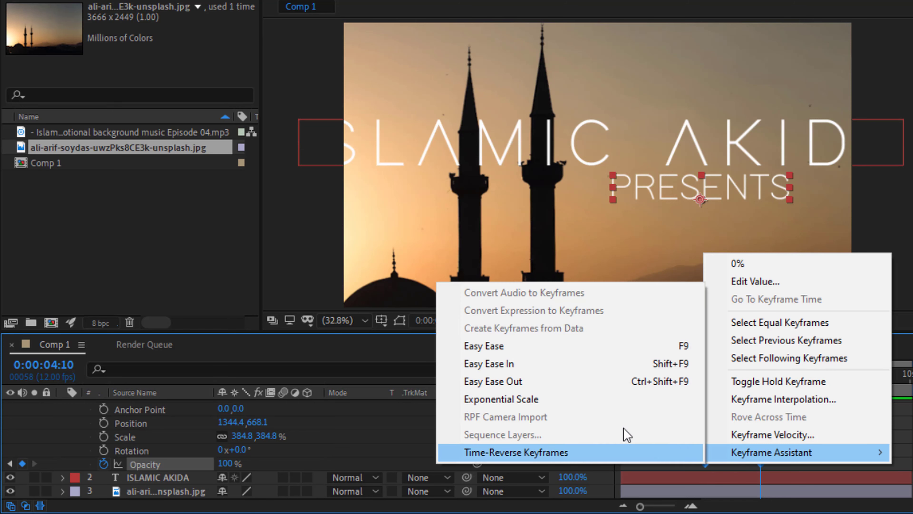
click(546, 347)
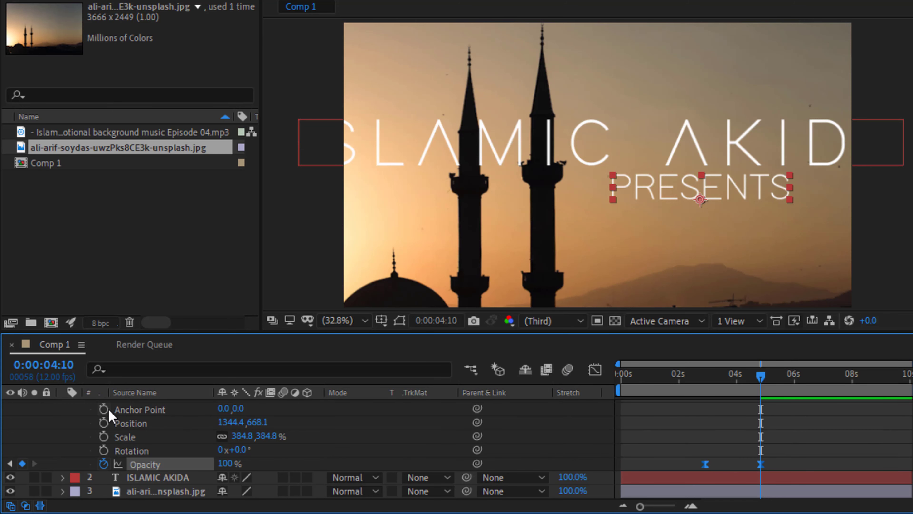
Collapse the PRESENTS layer's properties and preview both title animations from the start
scroll(109, 417, up, 3)
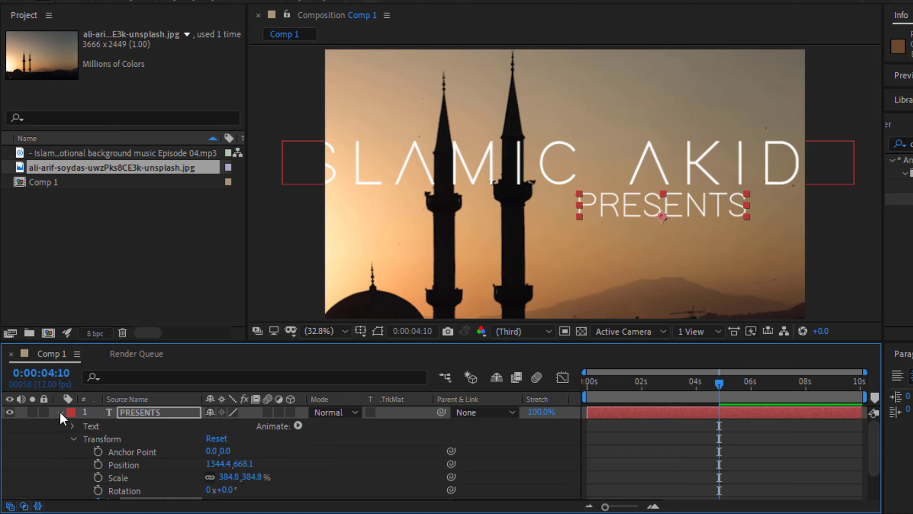
click(64, 406)
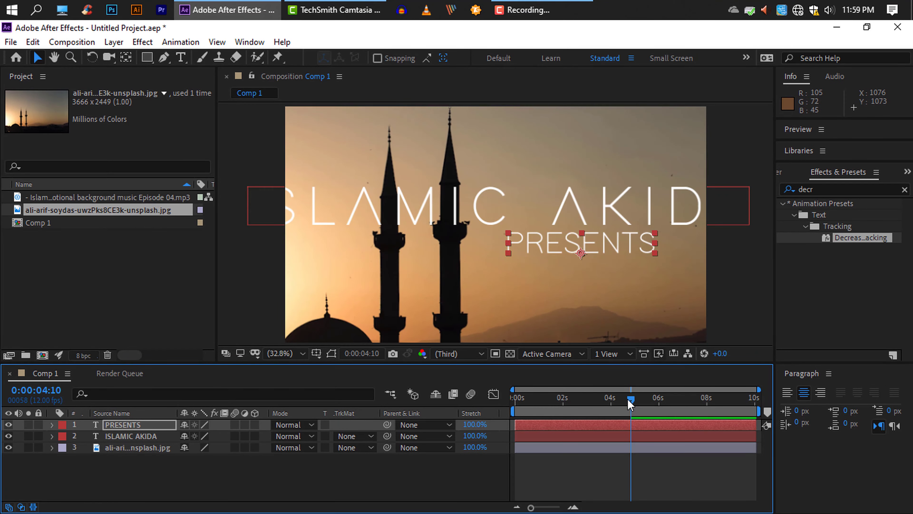
drag(630, 405, 503, 424)
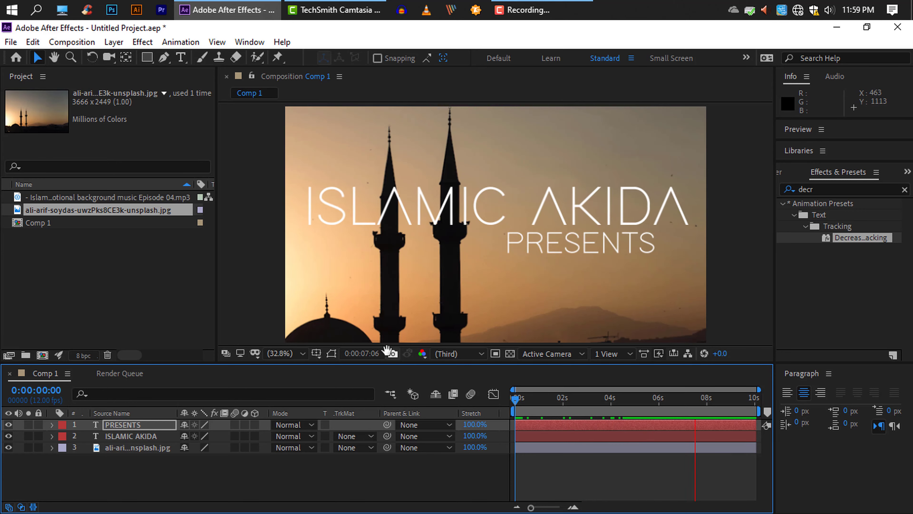
key(space)
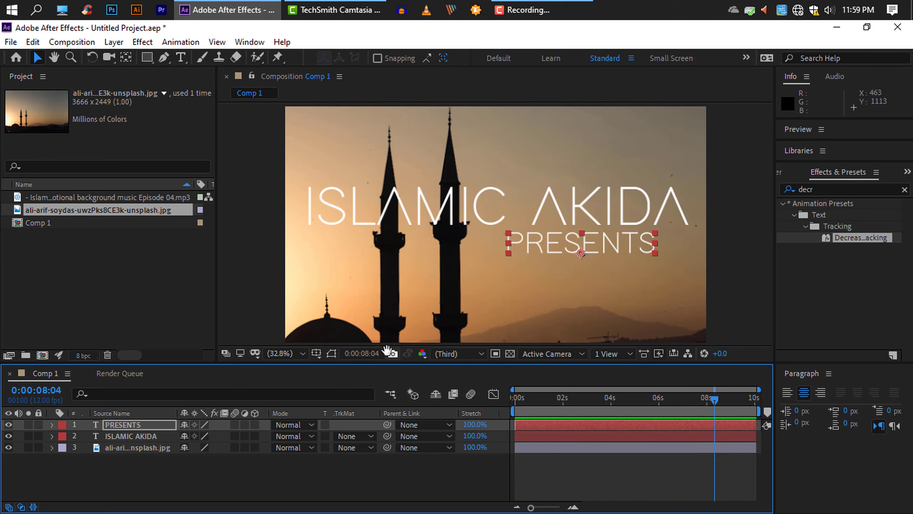
Add the background music Episode 04 MP3 as the topmost layer of Comp 1 and preview the intro with sound
click(82, 197)
drag(83, 200, 154, 426)
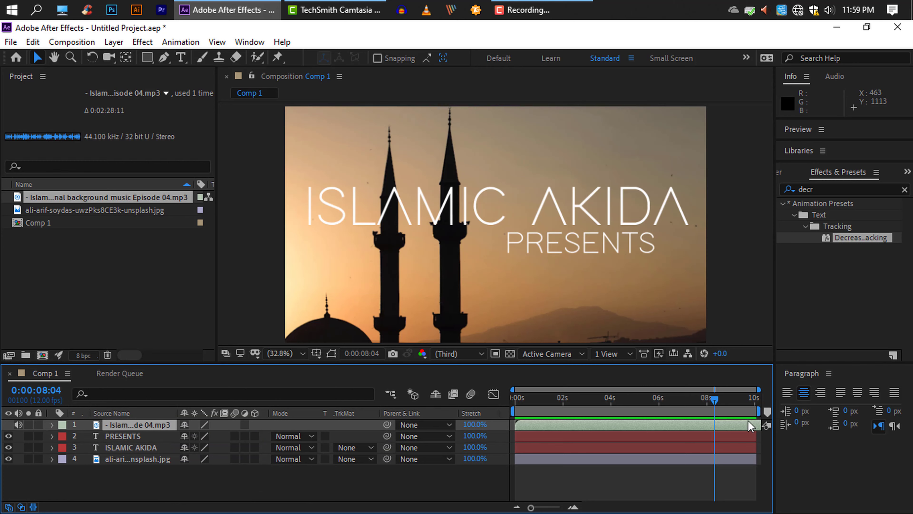
drag(716, 403, 491, 435)
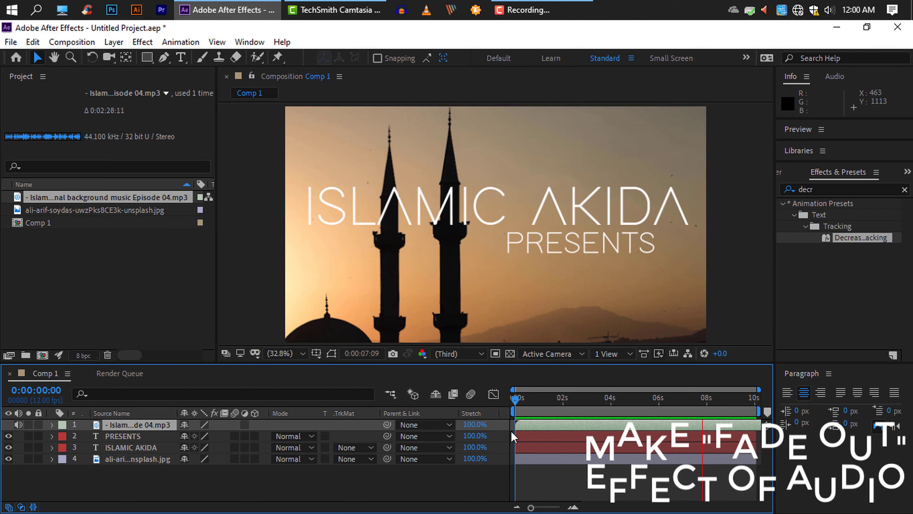
key(space)
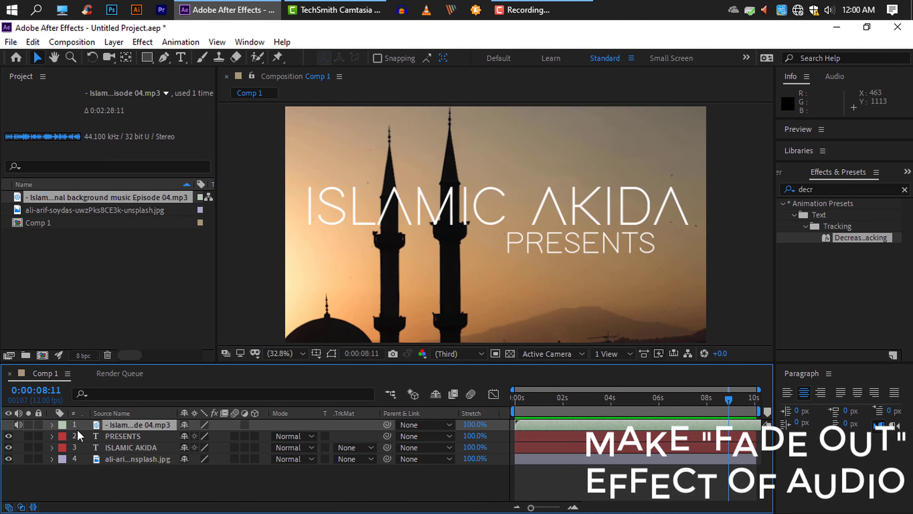
Add an Audio Levels keyframe at +0.00 dB to the music layer at 0:00:08:11
click(52, 424)
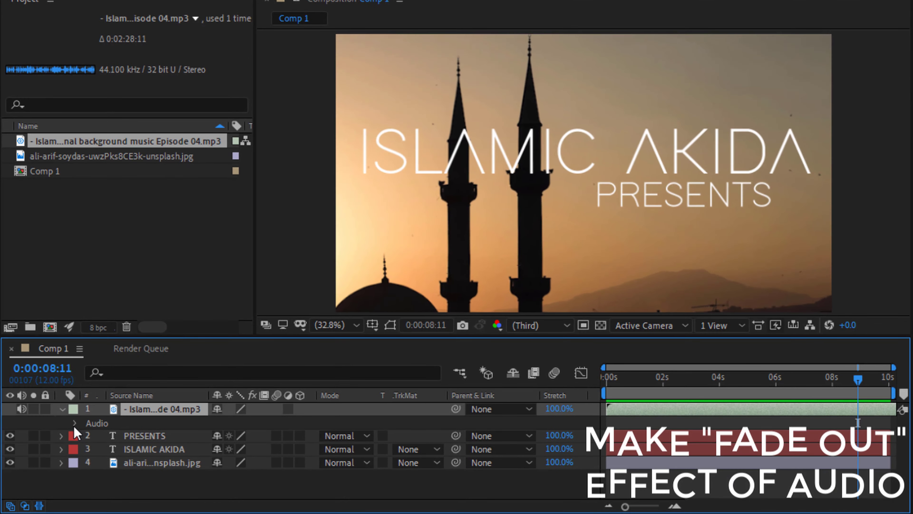
click(75, 423)
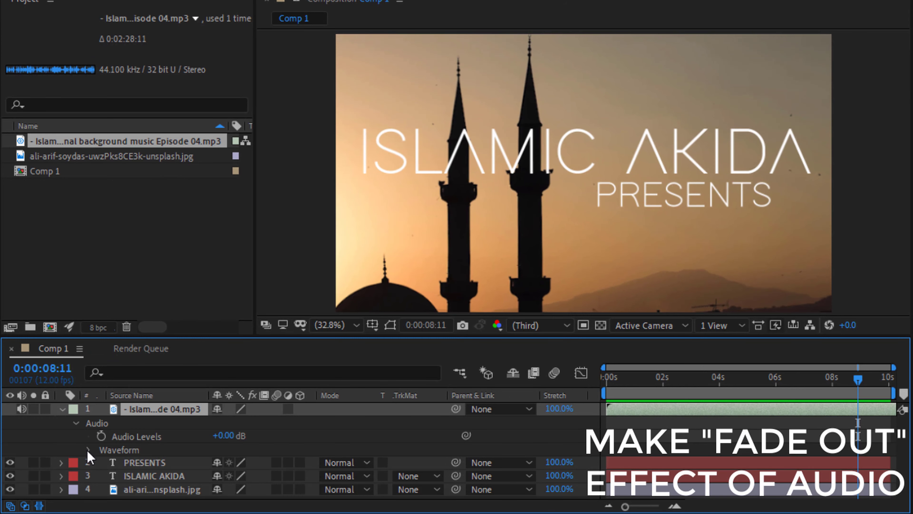
click(102, 436)
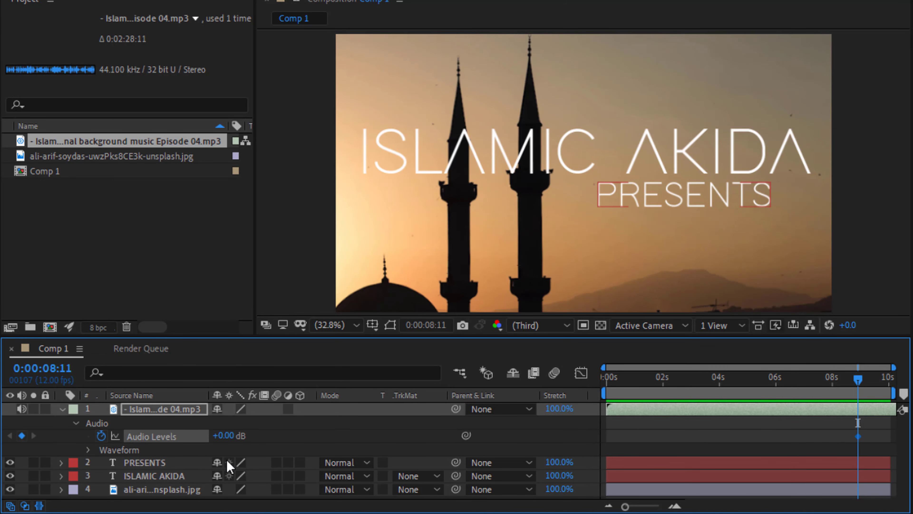
Show the music layer's waveform and set its Audio Levels to -15.00 dB at 0:00:10:00 to fade the sound out
click(87, 450)
scroll(151, 466, down, 1)
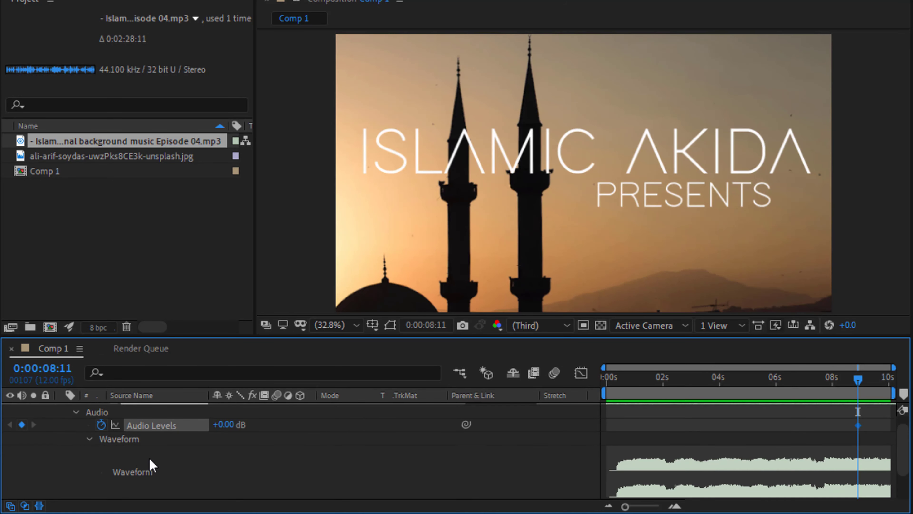
drag(857, 381, 898, 388)
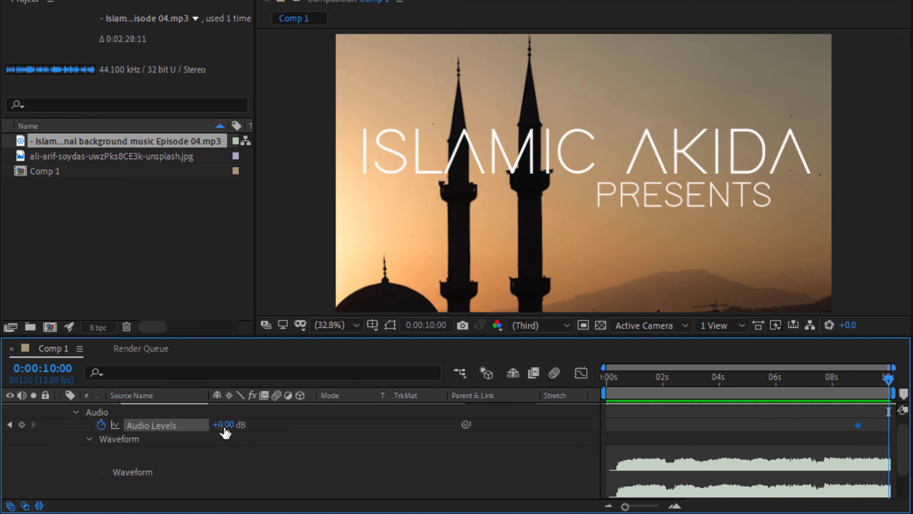
drag(220, 425, 216, 426)
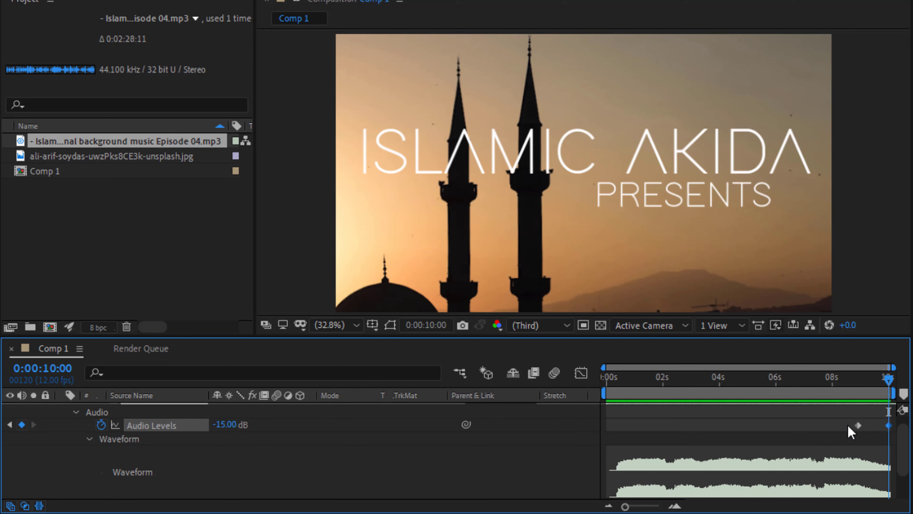
Apply Easy Ease to both Audio Levels keyframes of the music layer
drag(892, 427, 893, 427)
right_click(861, 427)
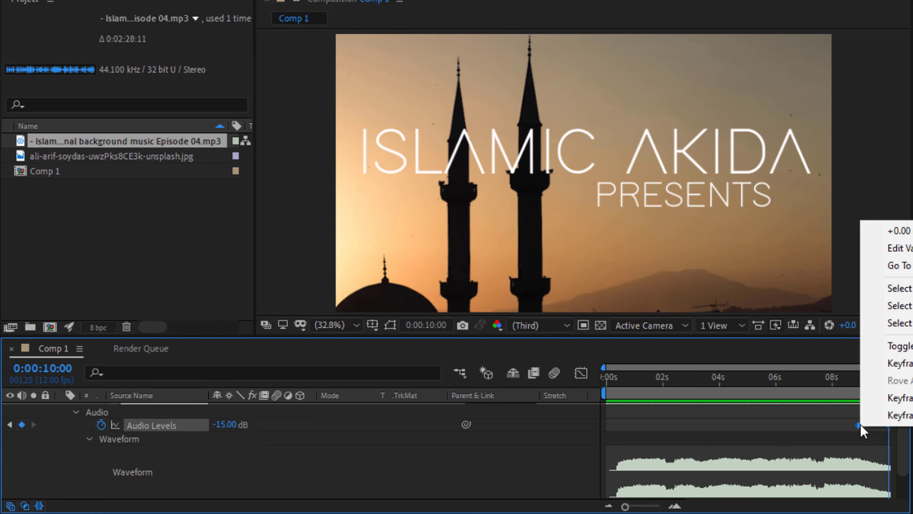
mouse_move(871, 414)
click(670, 313)
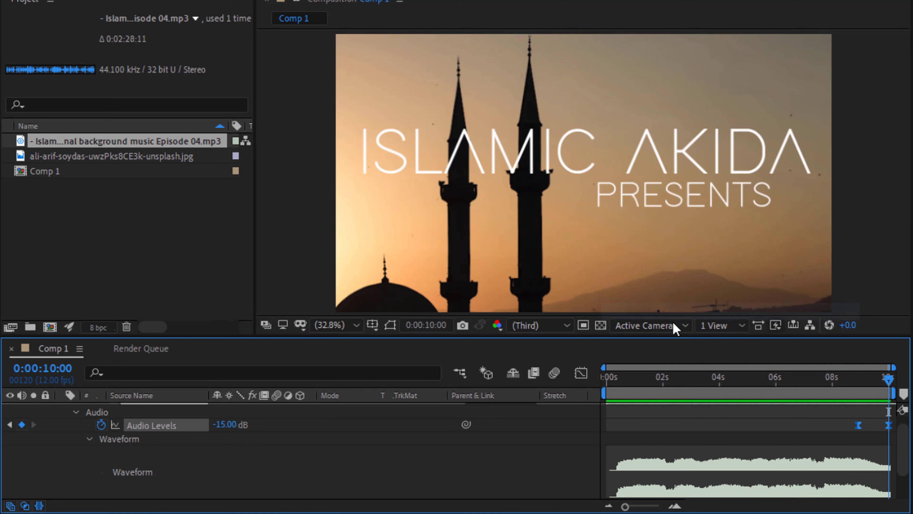
Collapse the music layer's properties and preview the whole intro with sound from the start
click(74, 412)
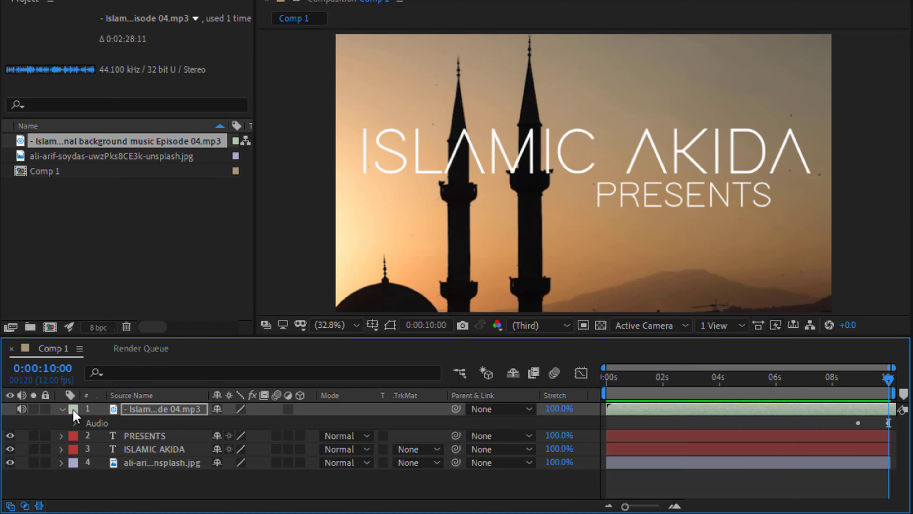
click(63, 411)
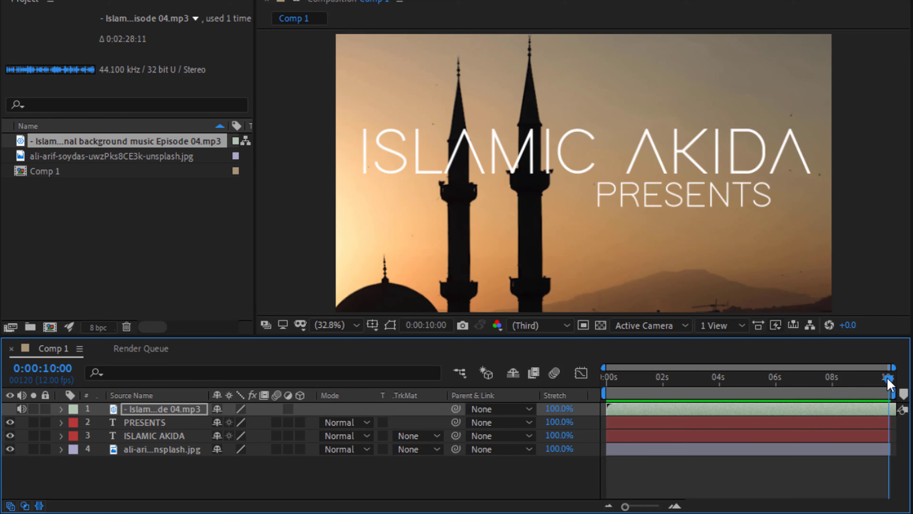
drag(886, 378, 594, 415)
key(space)
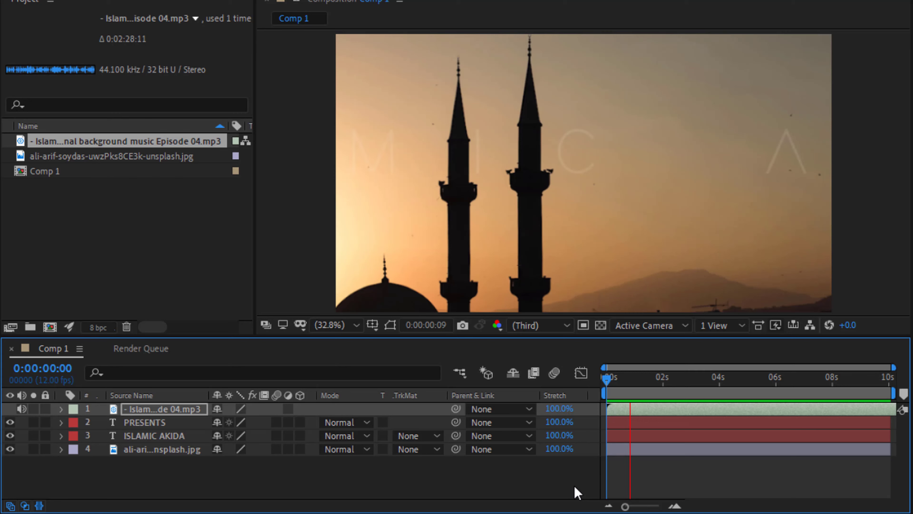